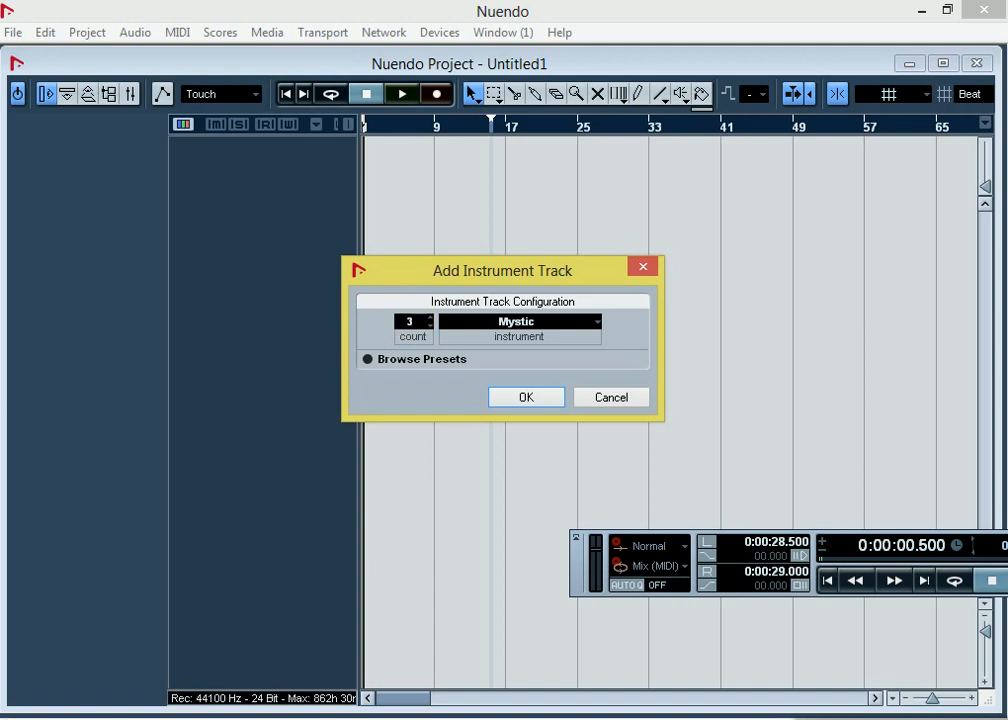
- Add three Mystic instrument tracks and enlarge the height of each track in the track list
left_click(528, 403)
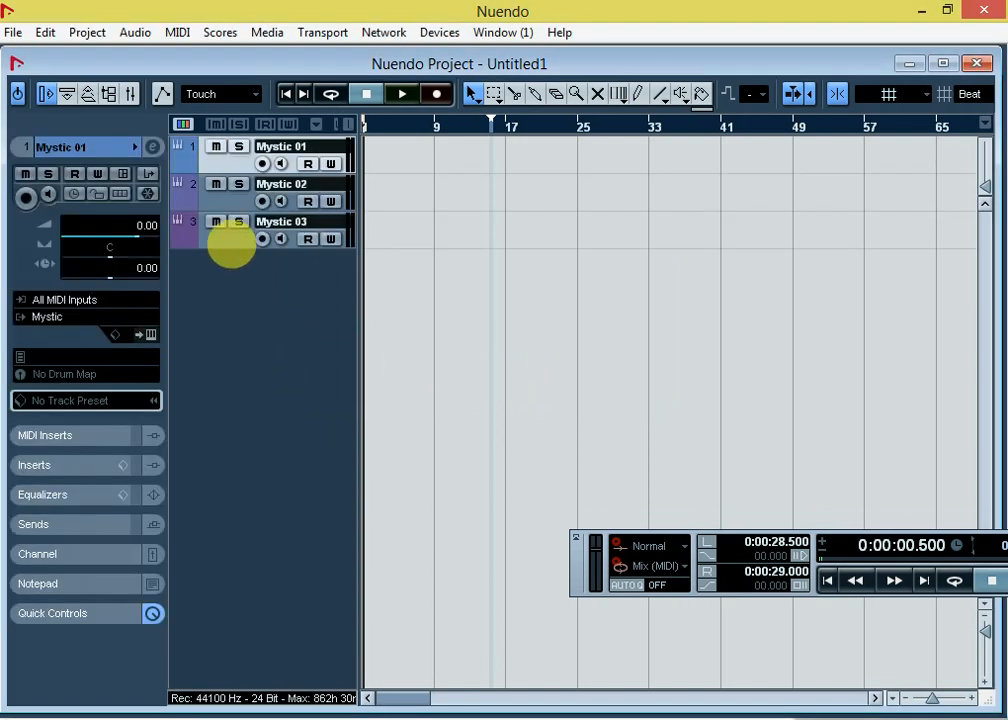
left_click(233, 248)
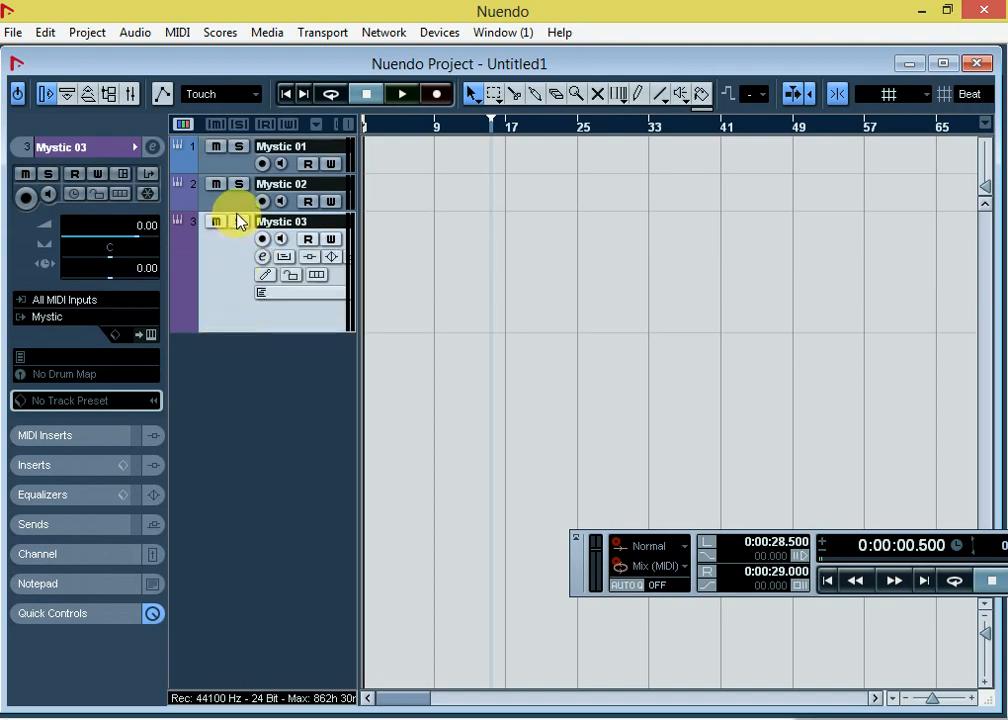
left_click_drag(243, 216, 242, 275)
left_click_drag(246, 178, 246, 213)
- Turn on the metronome click and move the transport panel fully into view below the tracks
left_click_drag(562, 567, 175, 530)
left_click(722, 523)
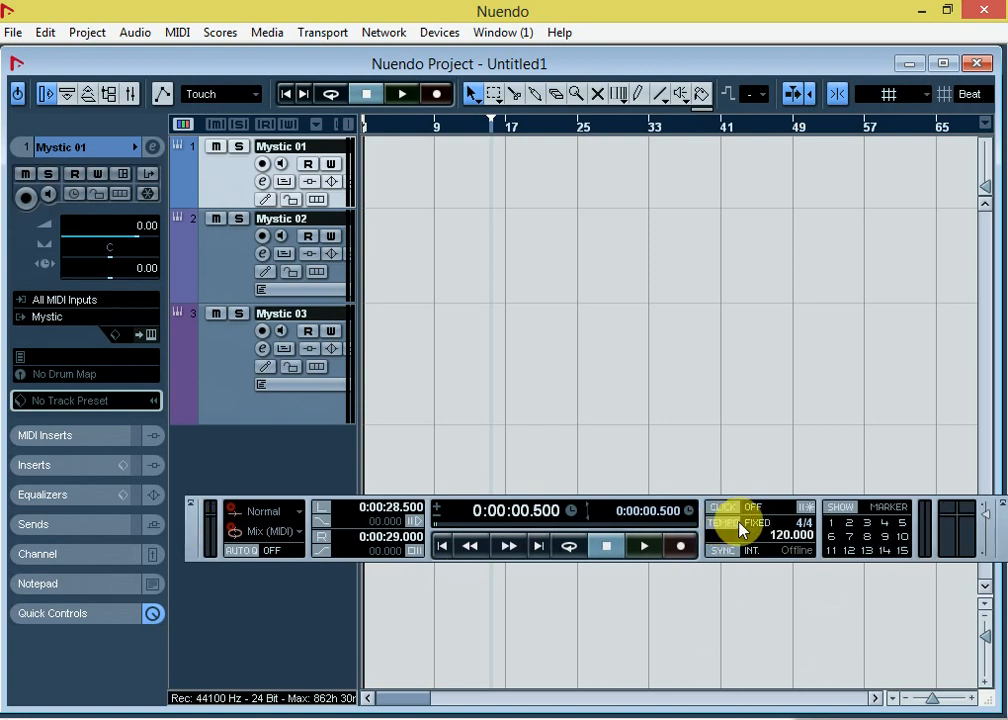
left_click(719, 506)
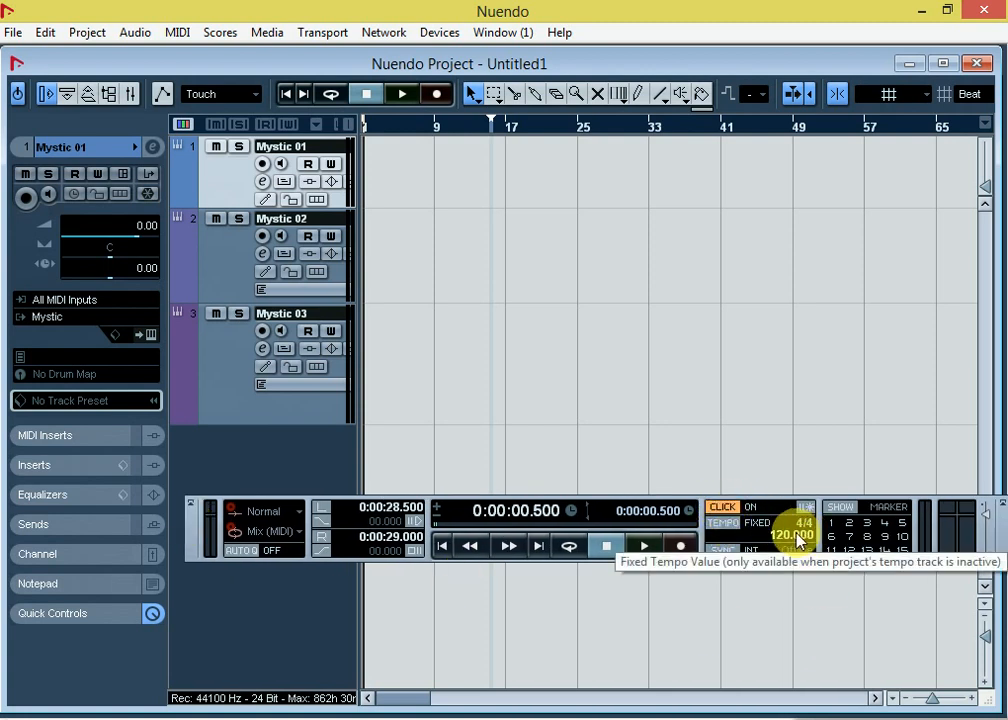
left_click_drag(193, 541, 176, 686)
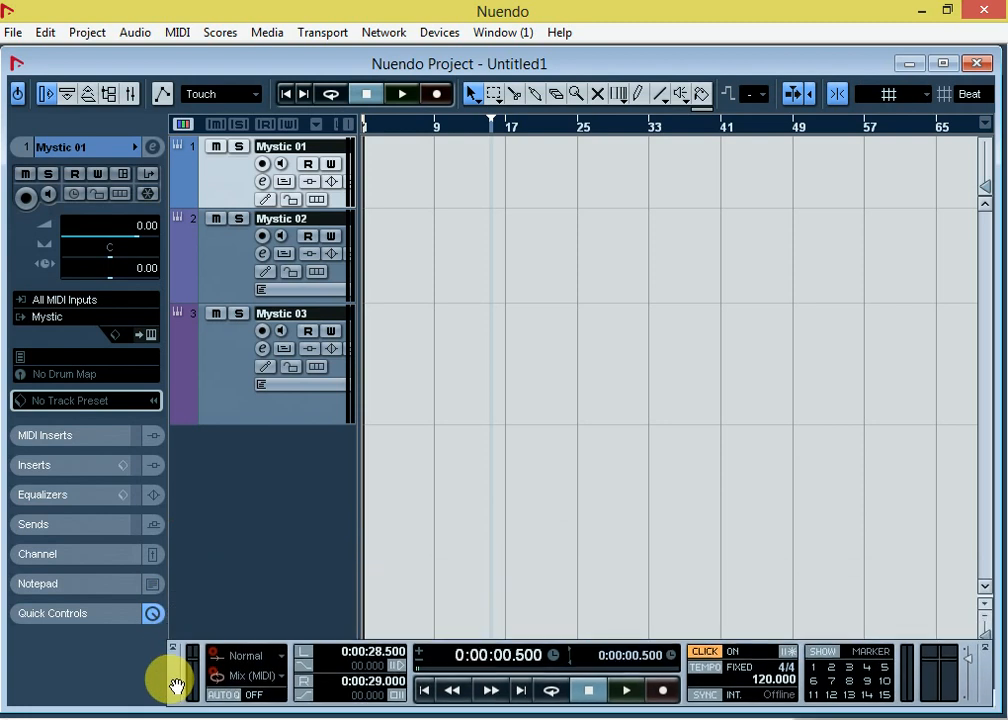
- View the channel settings of the Mystic 01 and Mystic 02 tracks, closing each window again
left_click(263, 182)
left_click(945, 80)
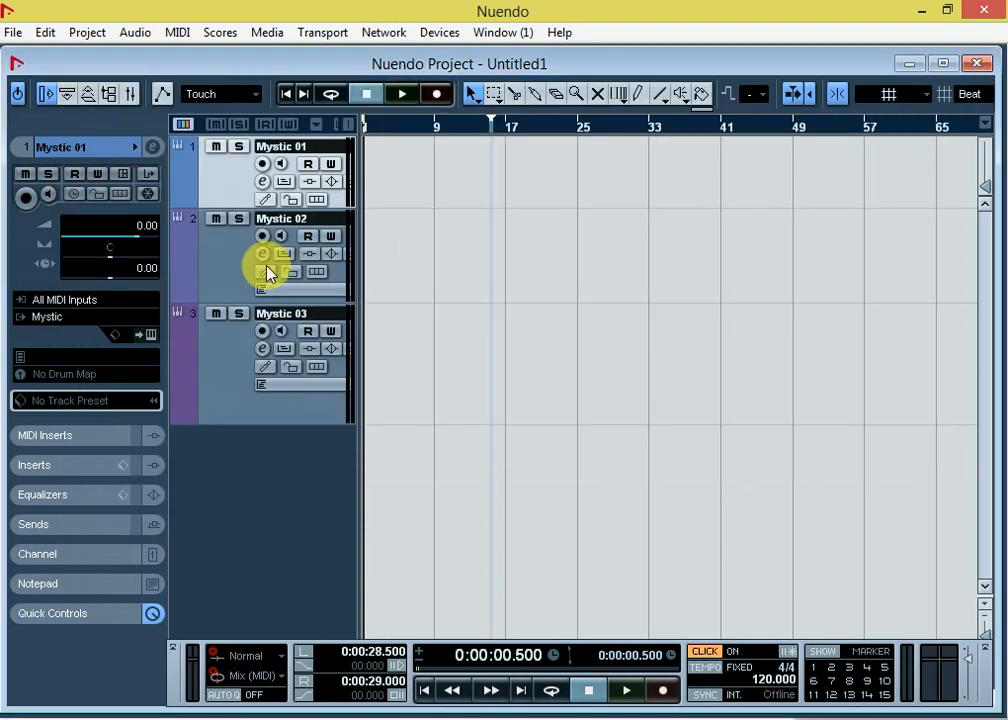
left_click(263, 253)
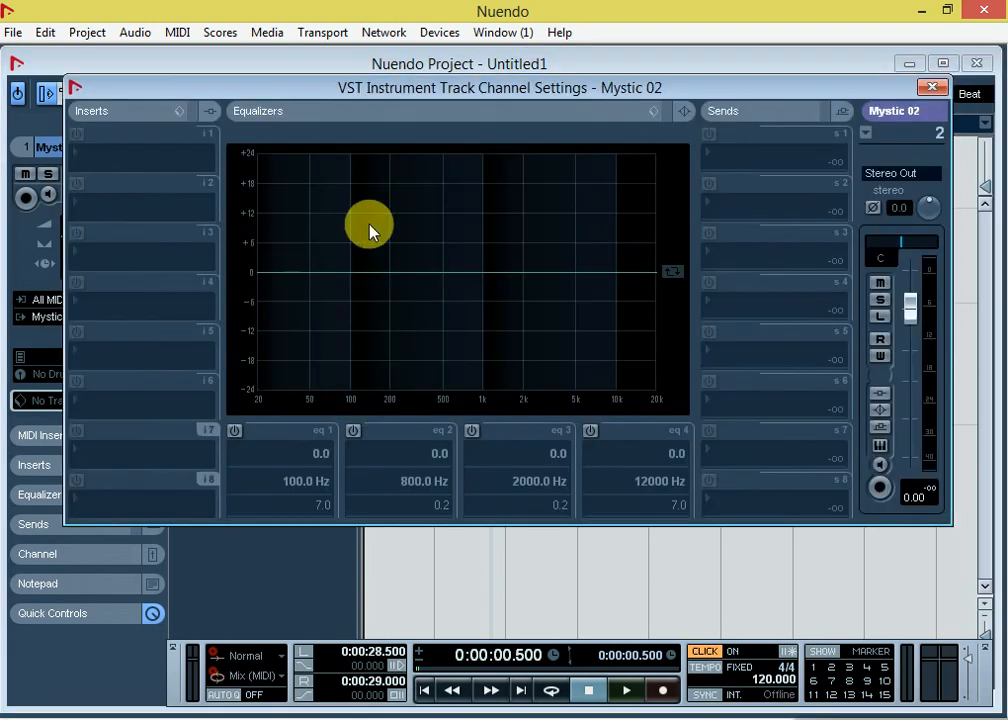
left_click(943, 88)
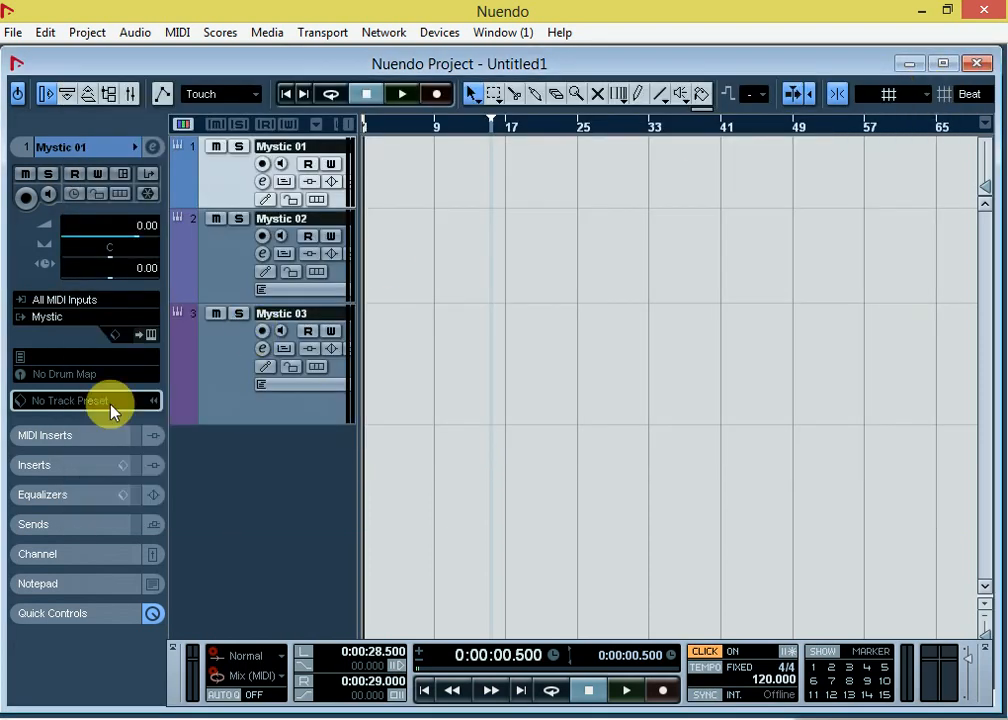
- Load the Mystic River preset into the Mystic 01 track's instrument and close the instrument window
left_click(151, 336)
left_click(296, 142)
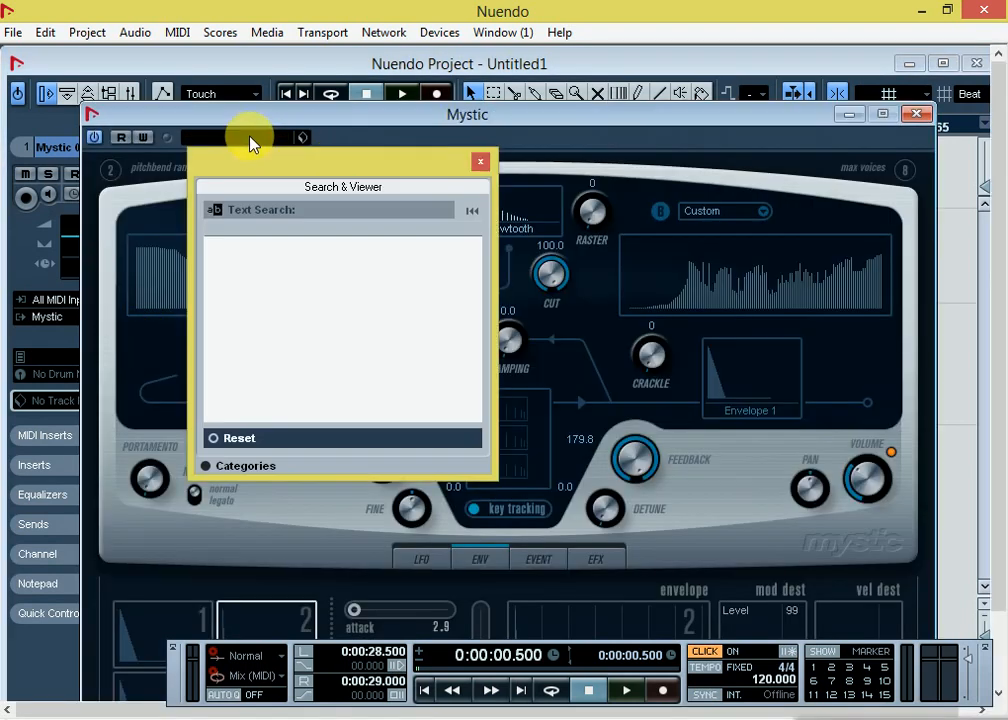
left_click(260, 364)
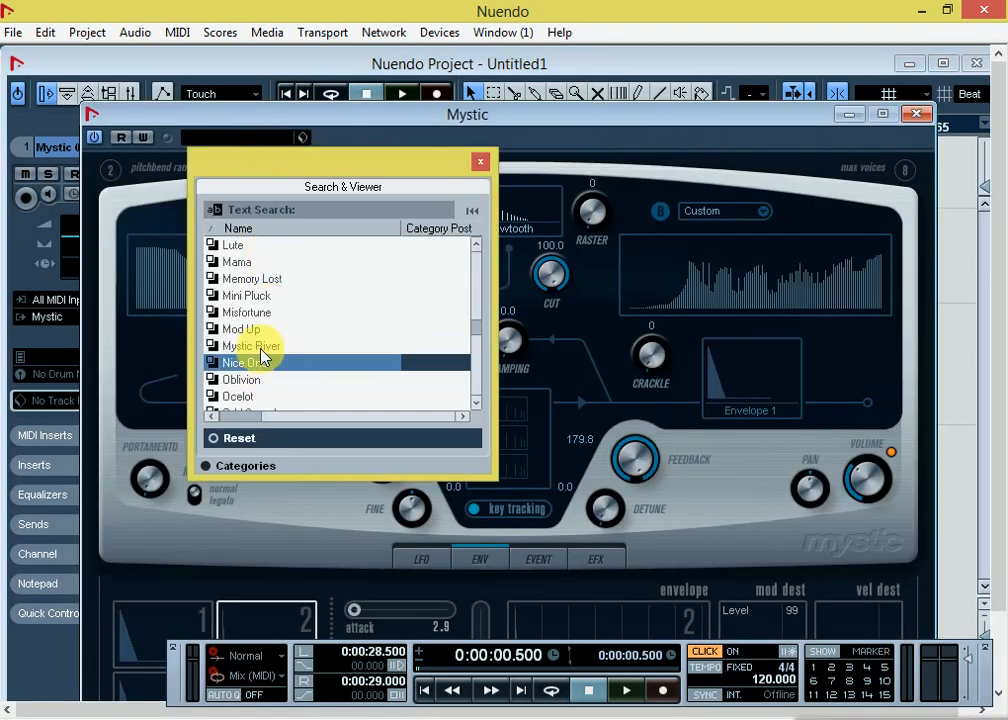
double_click(262, 347)
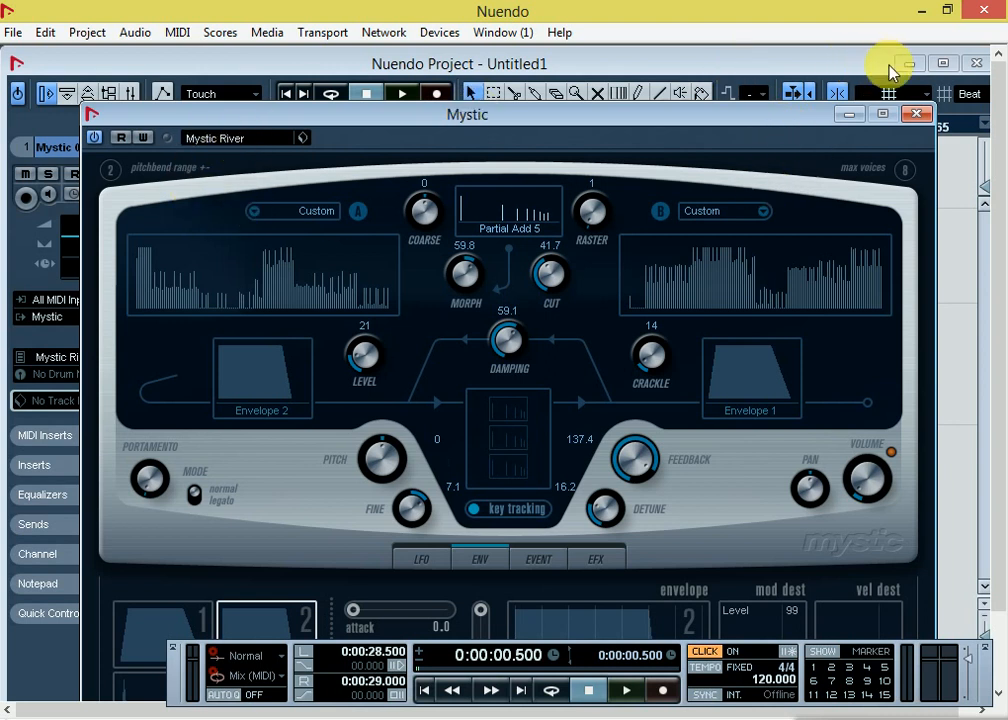
left_click(915, 113)
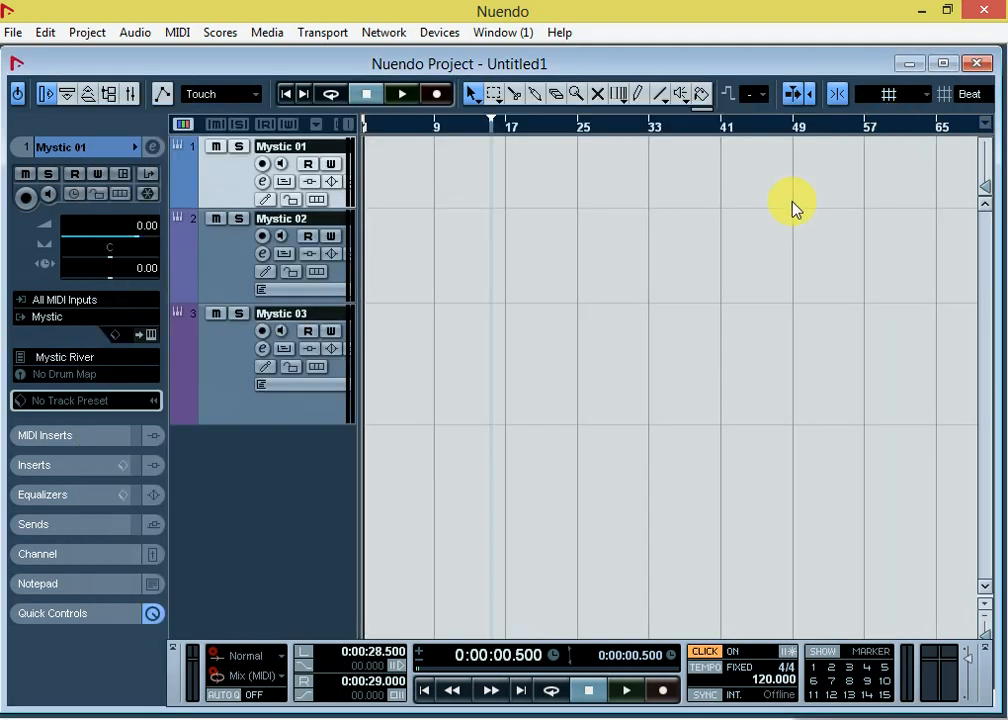
- Move the left and right locators to the start of the project at 0:00:00.000
left_click(637, 97)
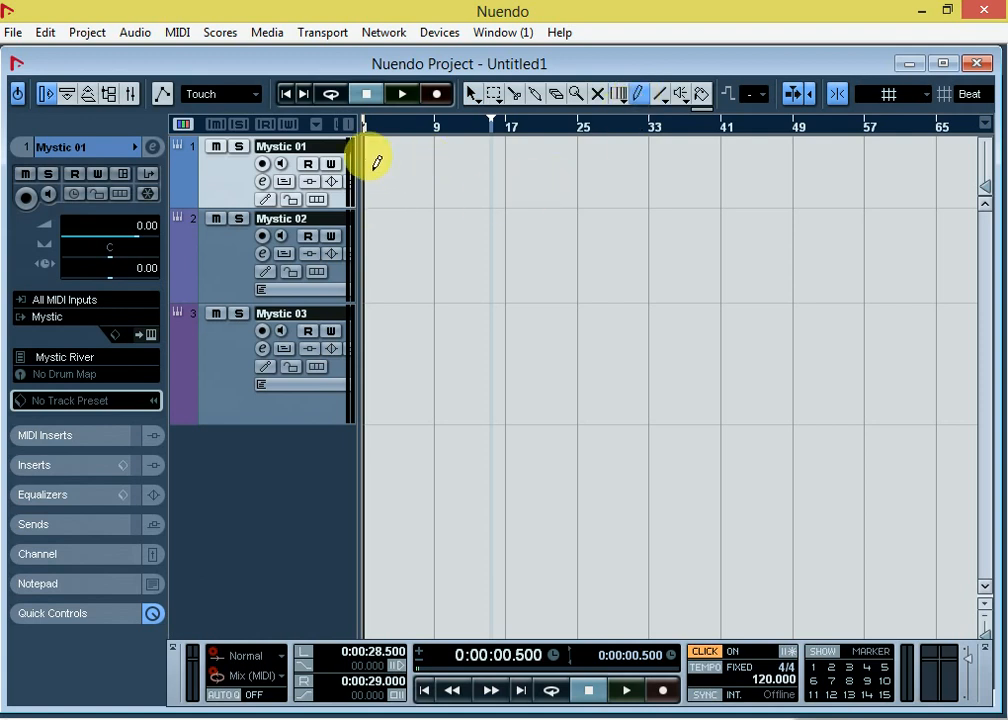
left_click(470, 94)
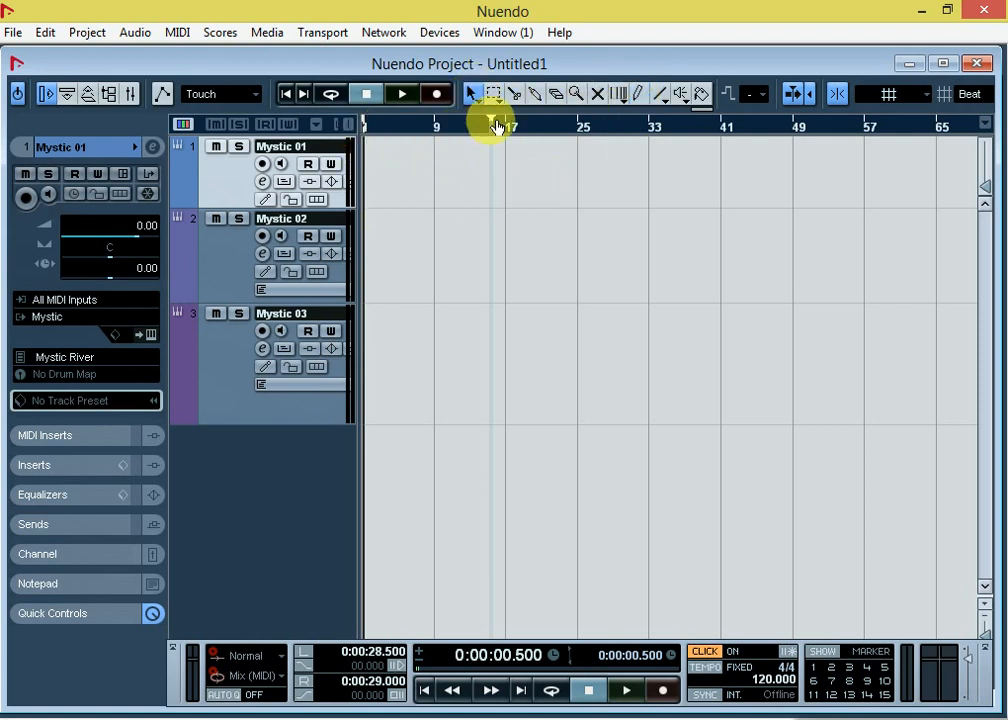
left_click_drag(495, 127, 351, 146)
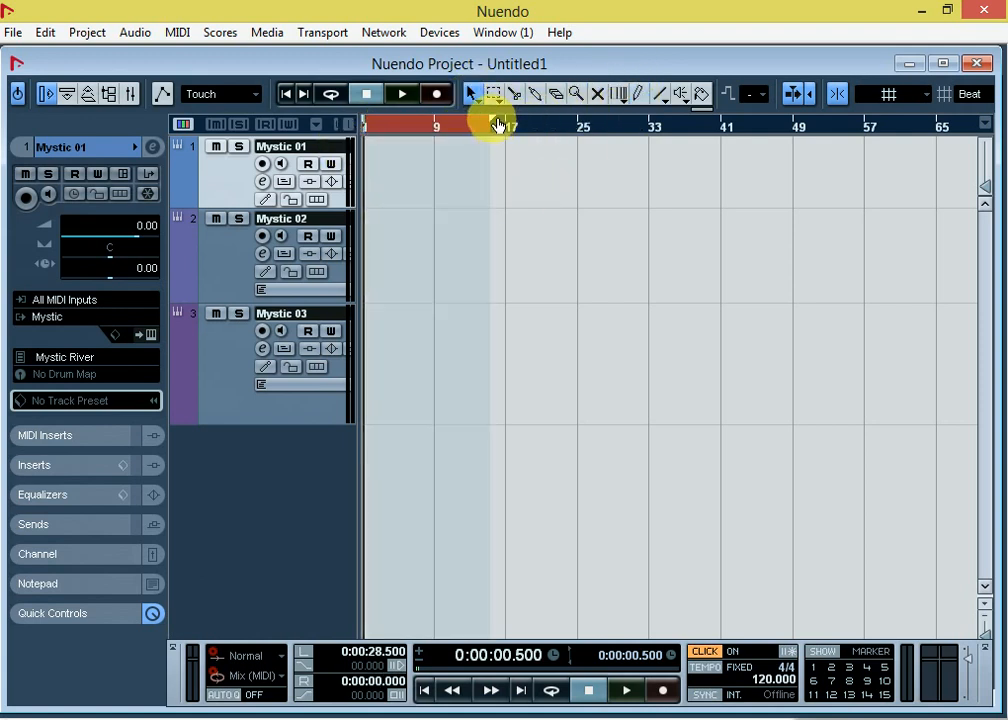
mouse_move(496, 125)
left_mouse_down()
mouse_move(604, 137)
mouse_move(770, 133)
mouse_move(608, 153)
mouse_move(365, 158)
left_mouse_up()
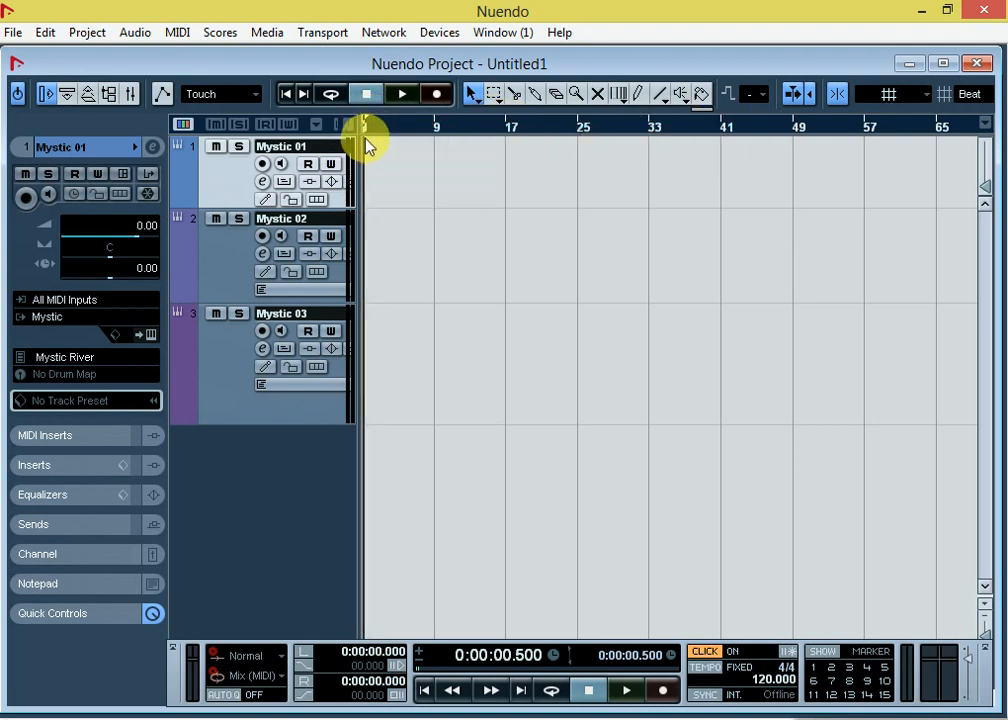
- Place the project cursor at 0:00:06.000 and extend the right locator to 0:00:57.000
left_click(389, 126)
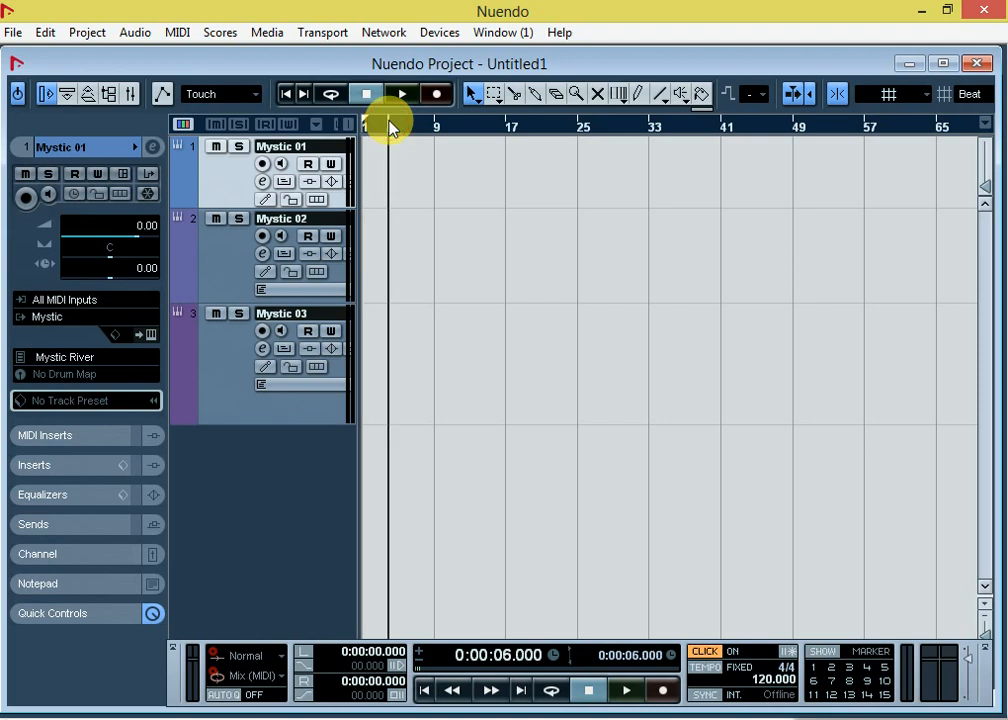
key("h")
key("h")
key("h")
key("h")
key("h")
key("h")
key("h")
key("h")
key("h")
key("g")
key("g")
key("g")
key("g")
key("g")
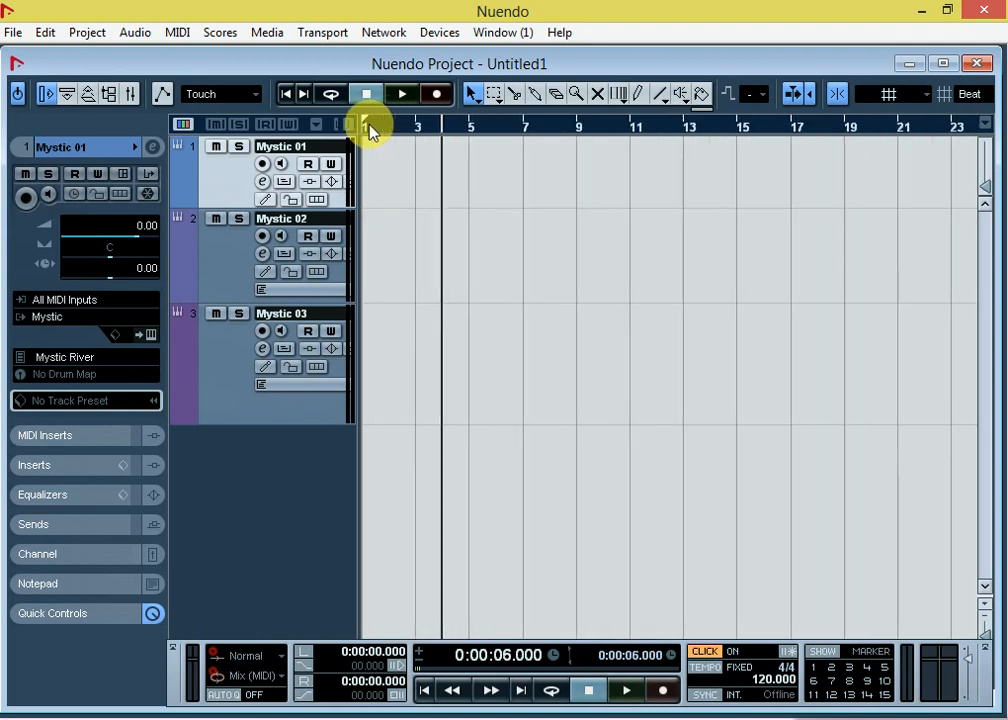
mouse_move(368, 125)
left_mouse_down()
mouse_move(479, 142)
mouse_move(680, 142)
mouse_move(898, 169)
left_mouse_up()
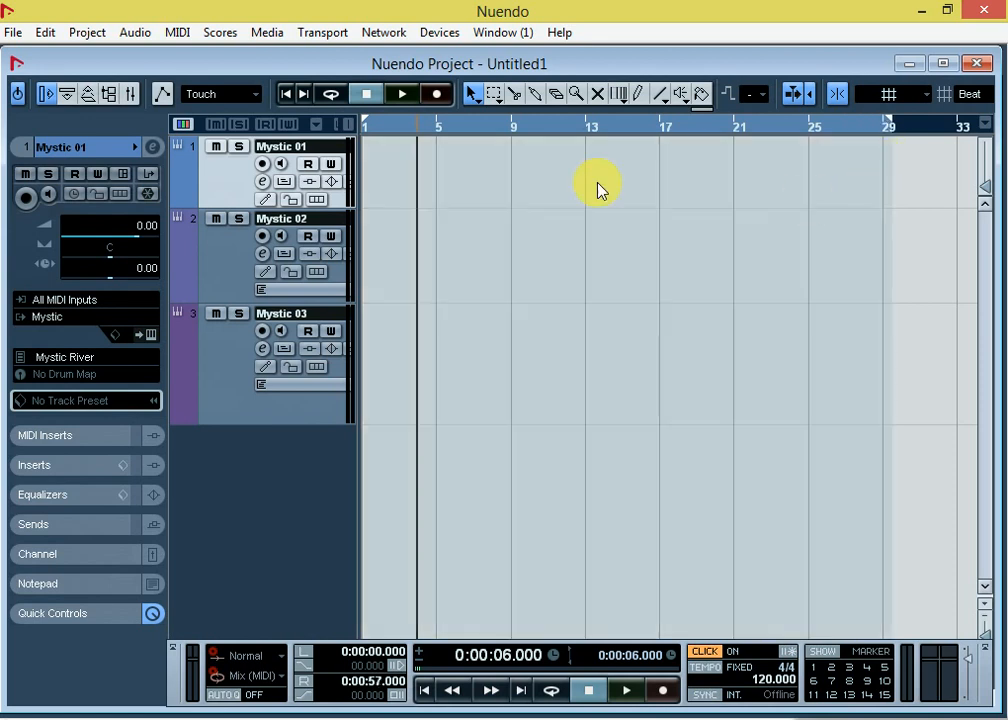
- Draw a MIDI part on Mystic 01 spanning the locator range and open it in the Key Editor
left_click(639, 94)
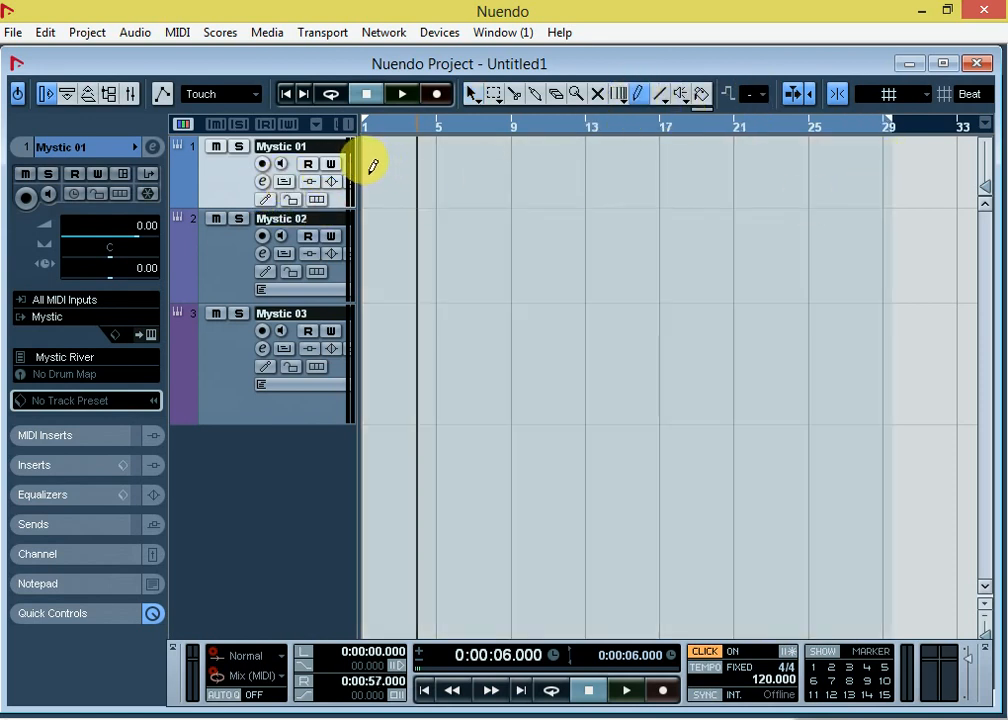
left_click_drag(373, 166, 898, 229)
left_click(471, 93)
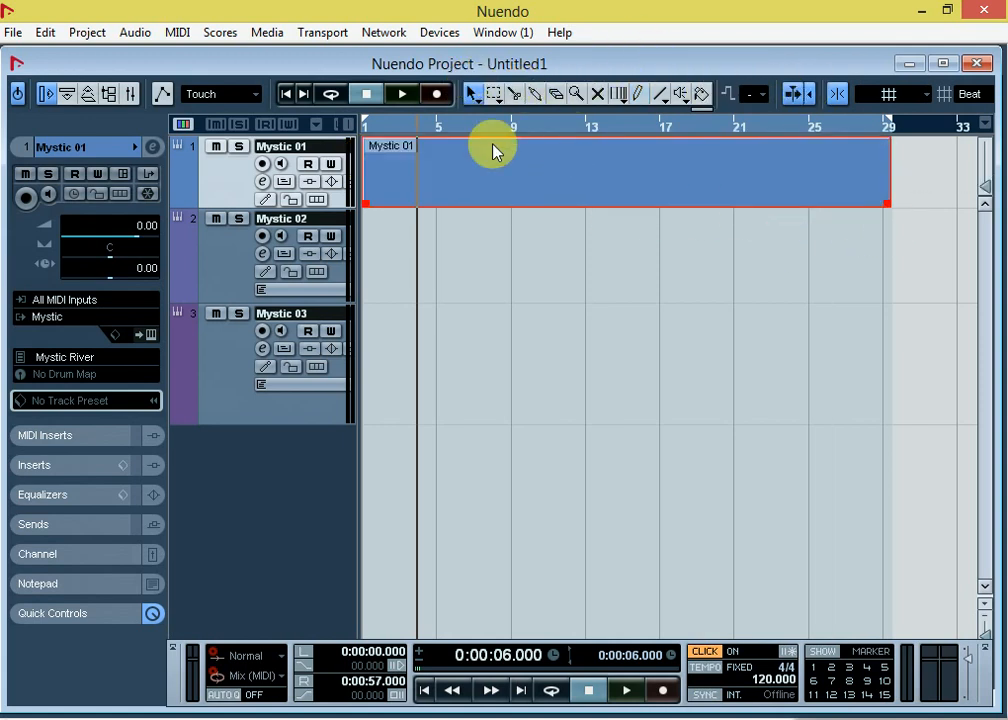
double_click(488, 178)
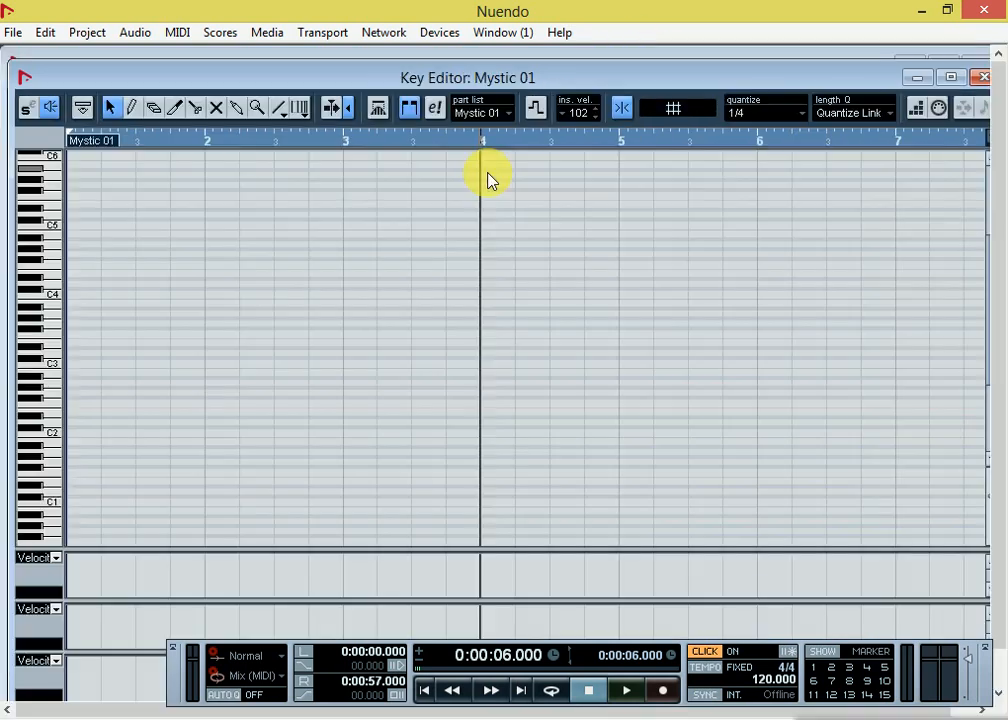
- Audition several pitches on the Key Editor's piano keyboard
left_click(48, 174)
left_click_drag(48, 196, 45, 255)
left_click(131, 109)
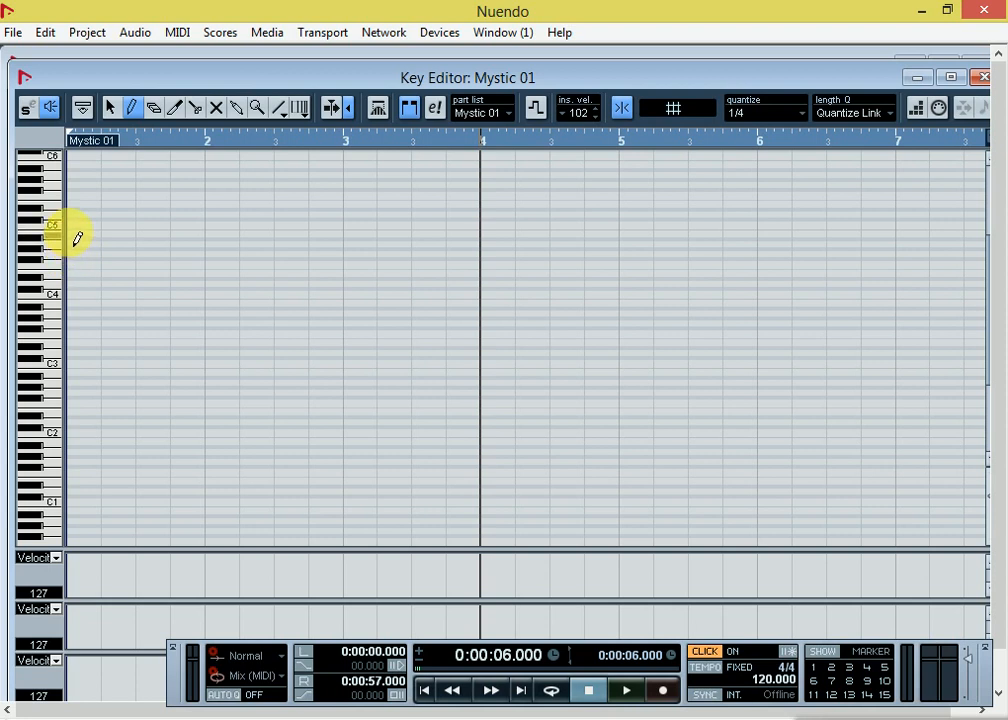
left_click(77, 236)
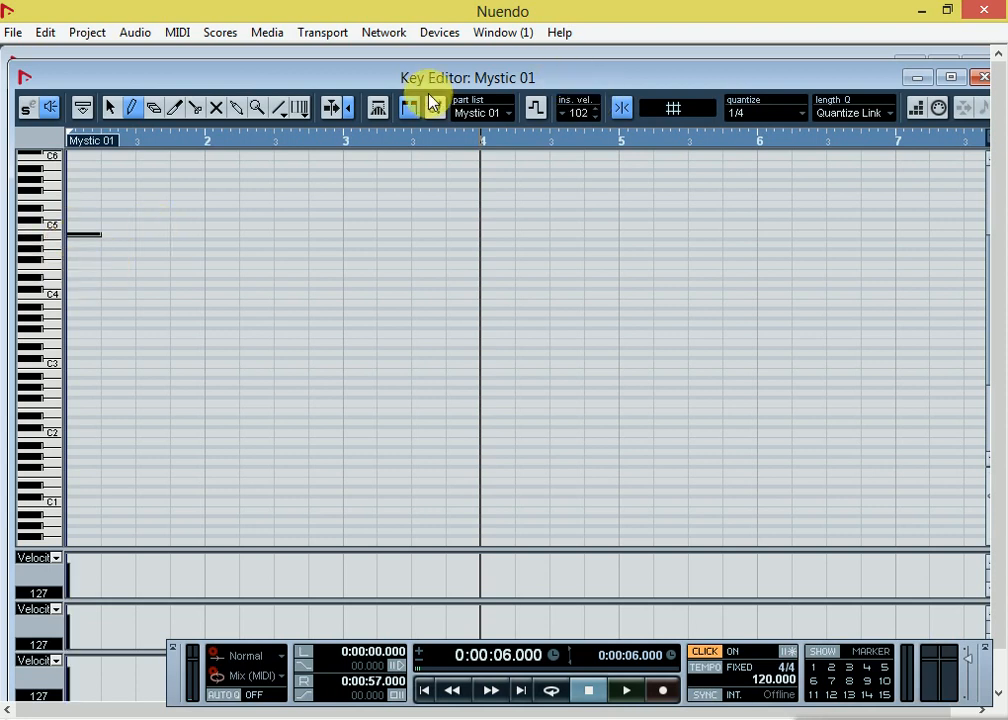
left_click(110, 107)
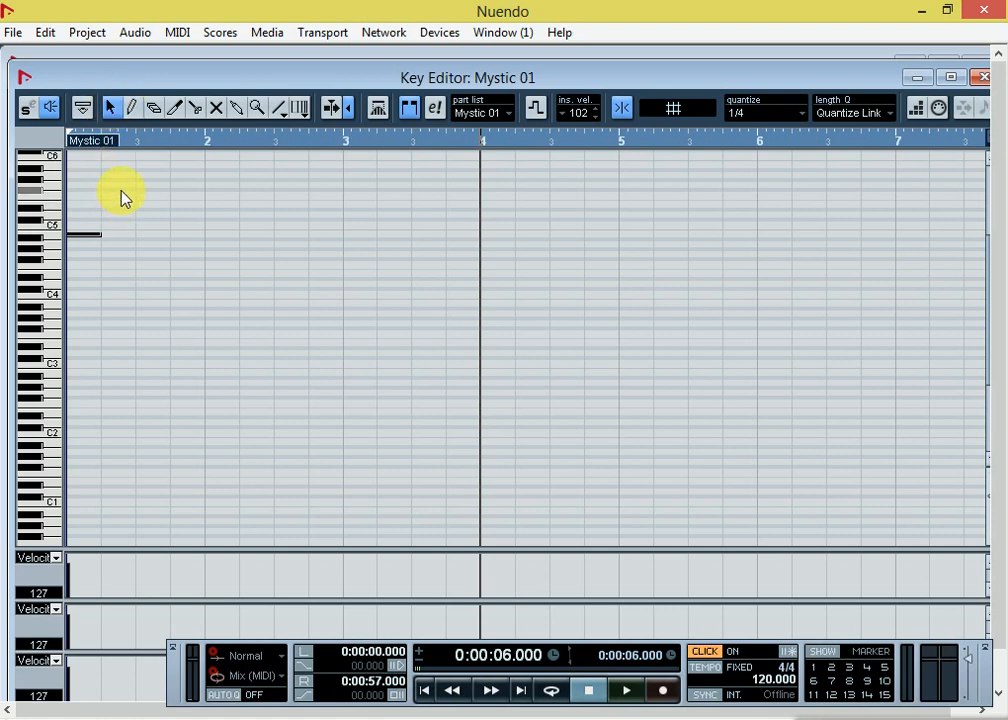
left_click(743, 115)
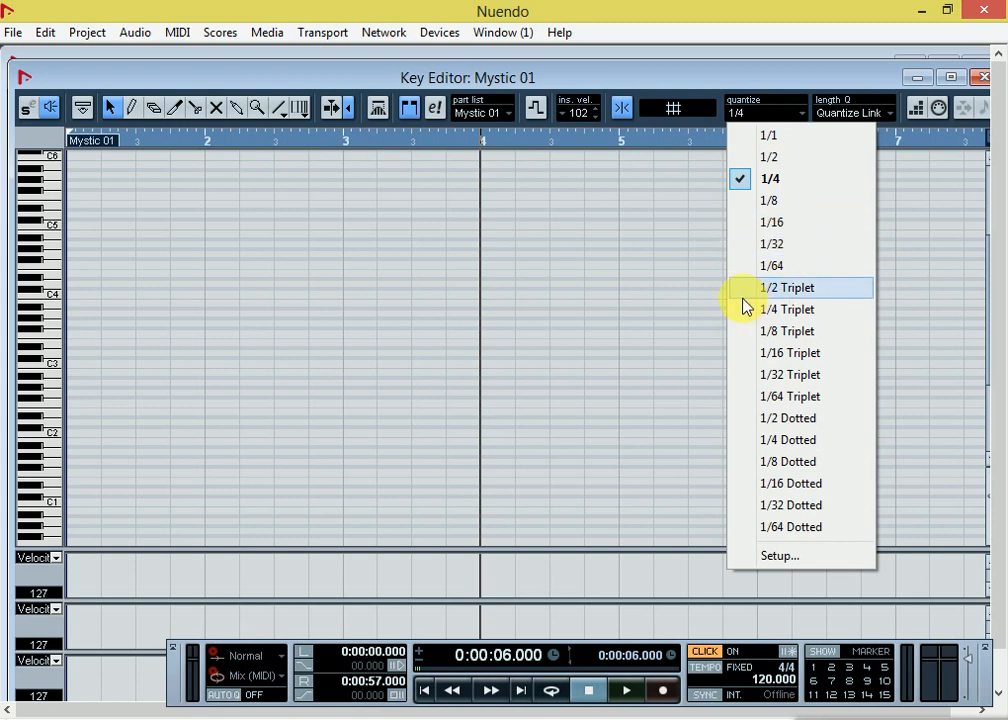
left_click(766, 20)
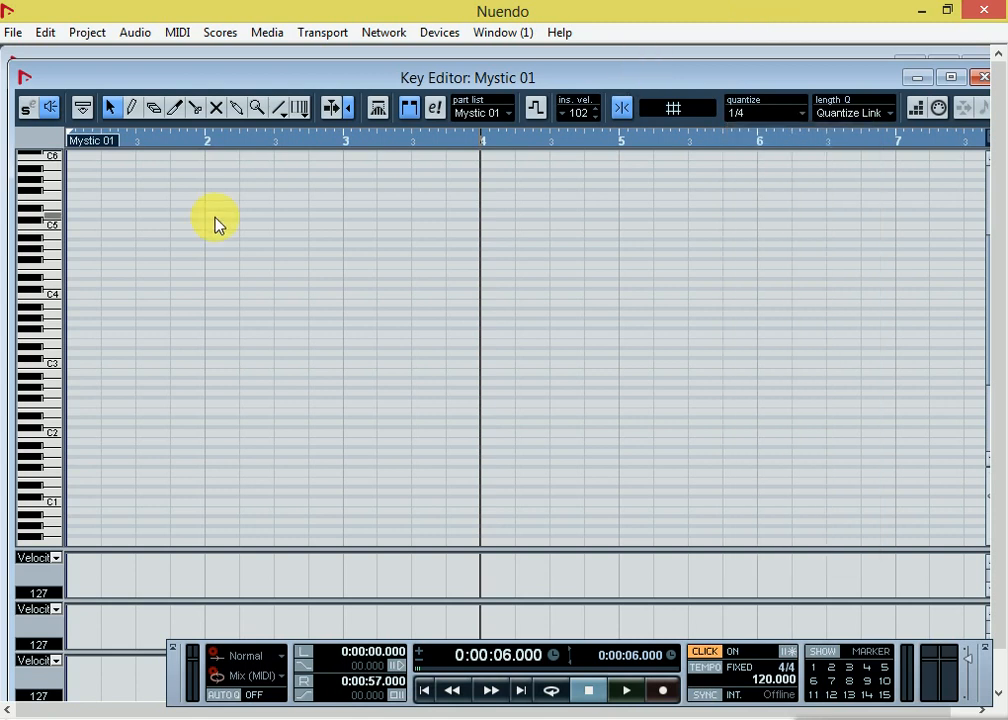
- Draw a quarter note at B4 on the first beat and stacked quarter notes at C5, E4 and G#3 on the second beat
left_click(130, 112)
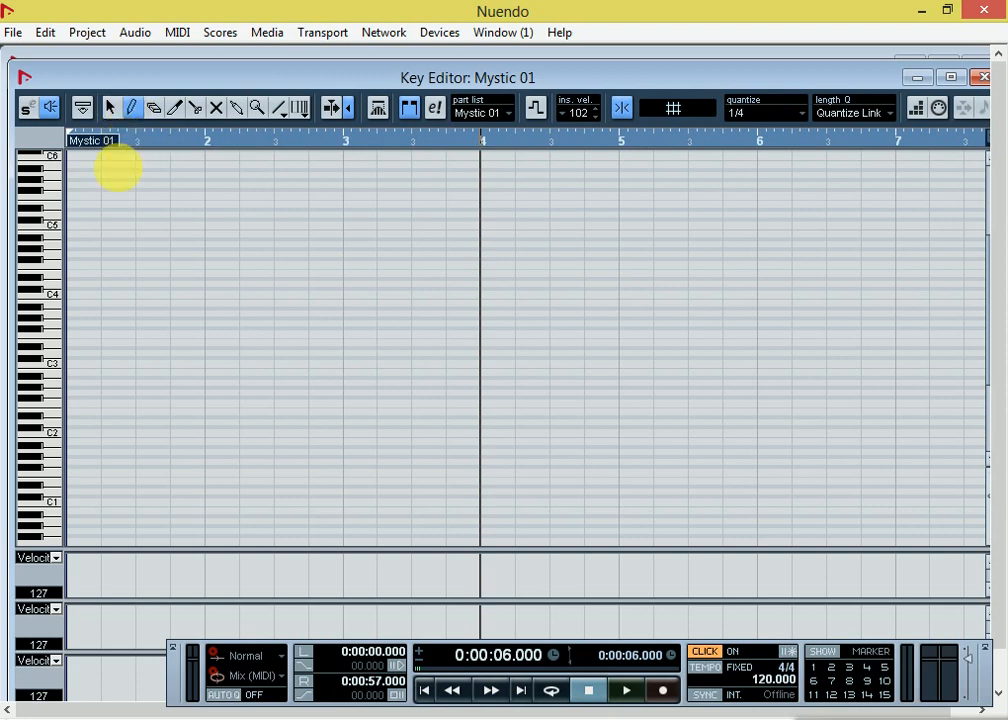
left_click(84, 238)
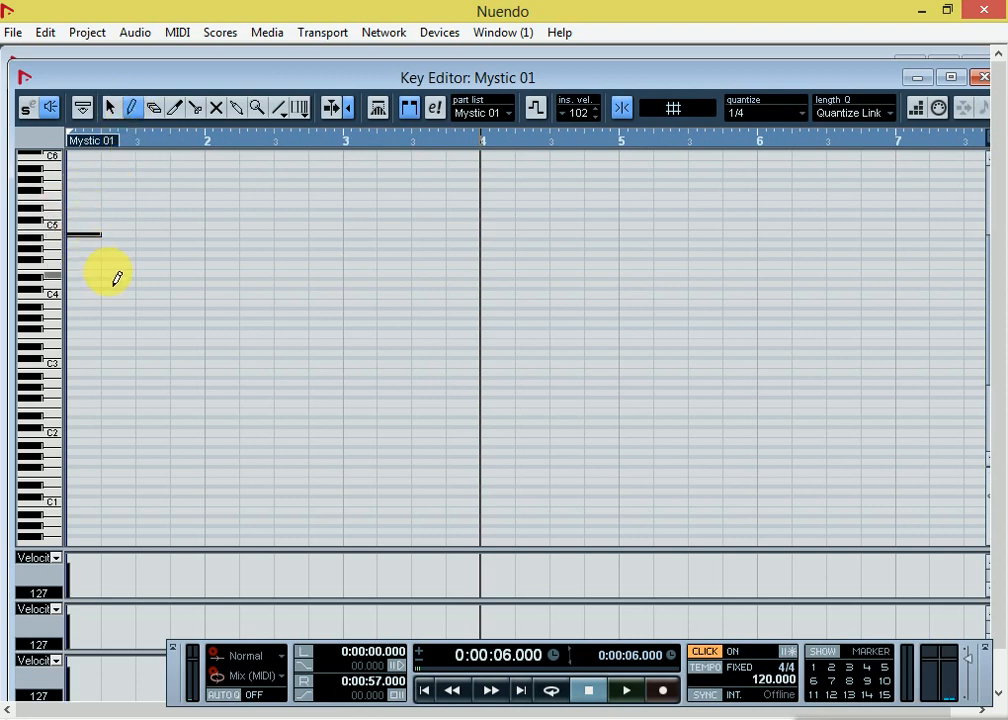
left_click(107, 273)
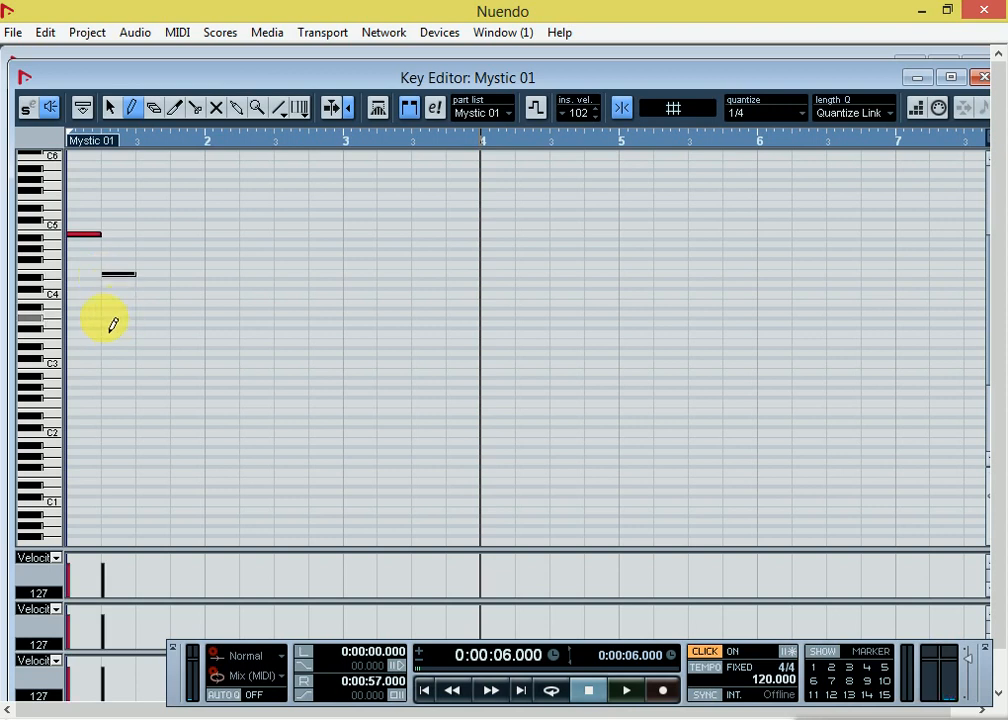
left_click(110, 318)
left_click(112, 224)
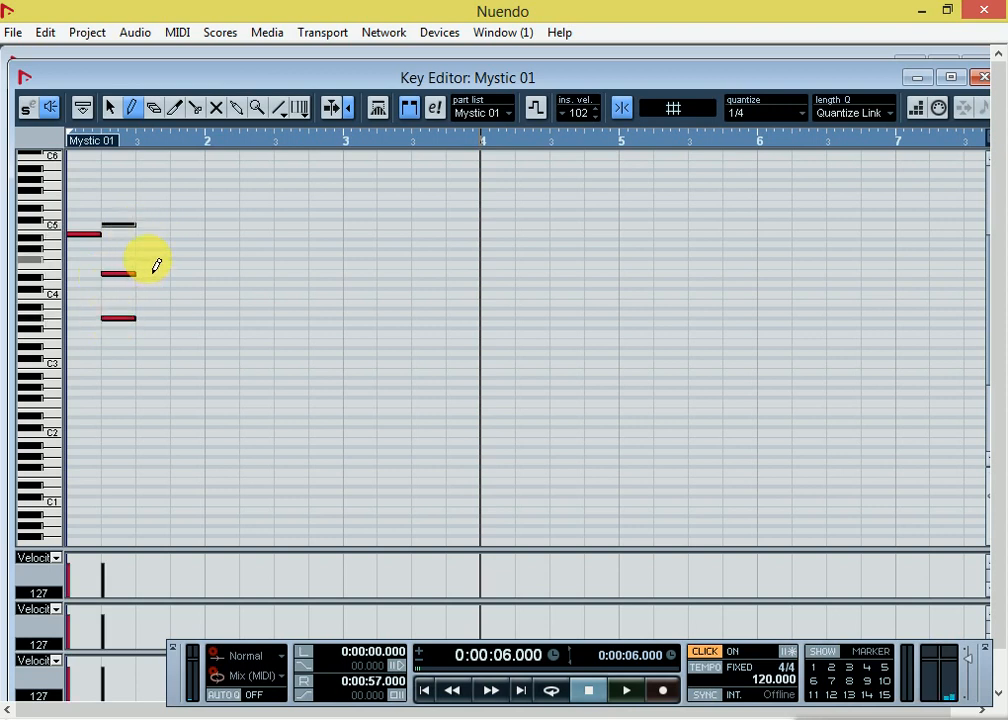
- Draw B4, F#4 and A#3 on beat three, D5, F#4 and A#3 on beat four, and B4 at the start of bar 2
left_click(152, 259)
left_click(151, 308)
left_click(154, 234)
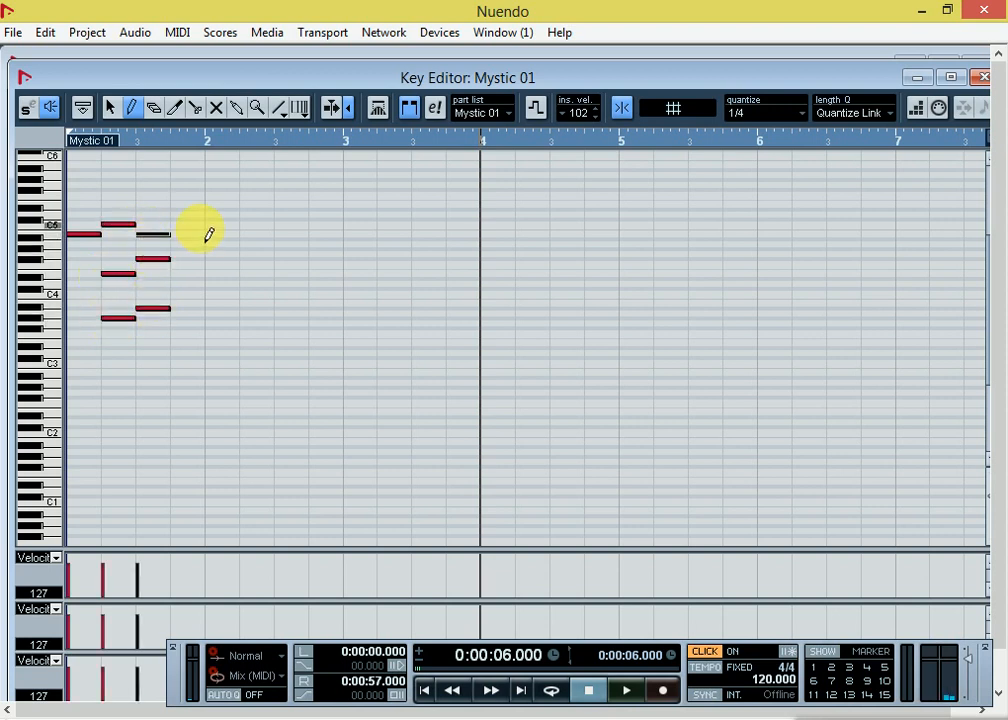
left_click(185, 214)
left_click(190, 259)
left_click(190, 308)
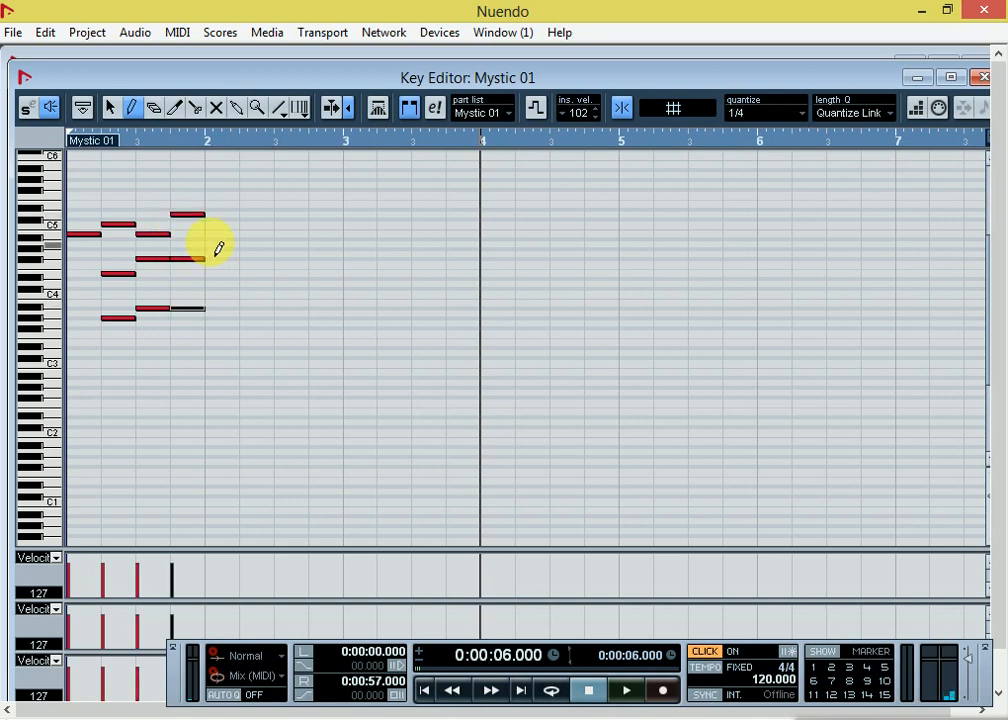
left_click(214, 236)
- Select all notes of the Mystic 01 pattern and duplicate them five times in succession
left_click(112, 110)
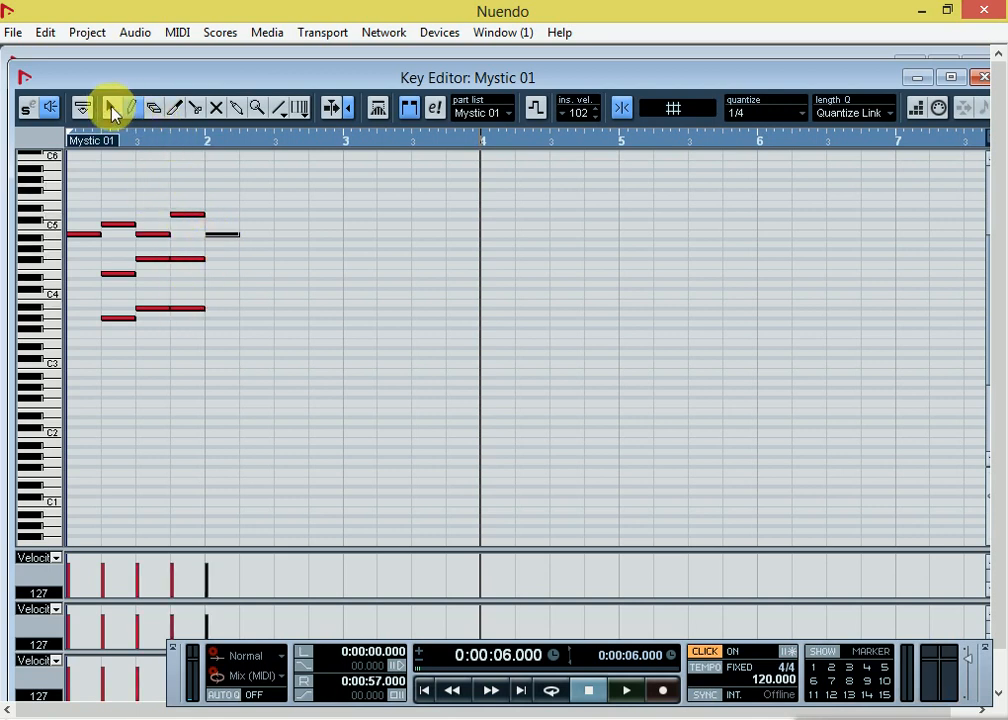
left_click_drag(262, 187, 84, 365)
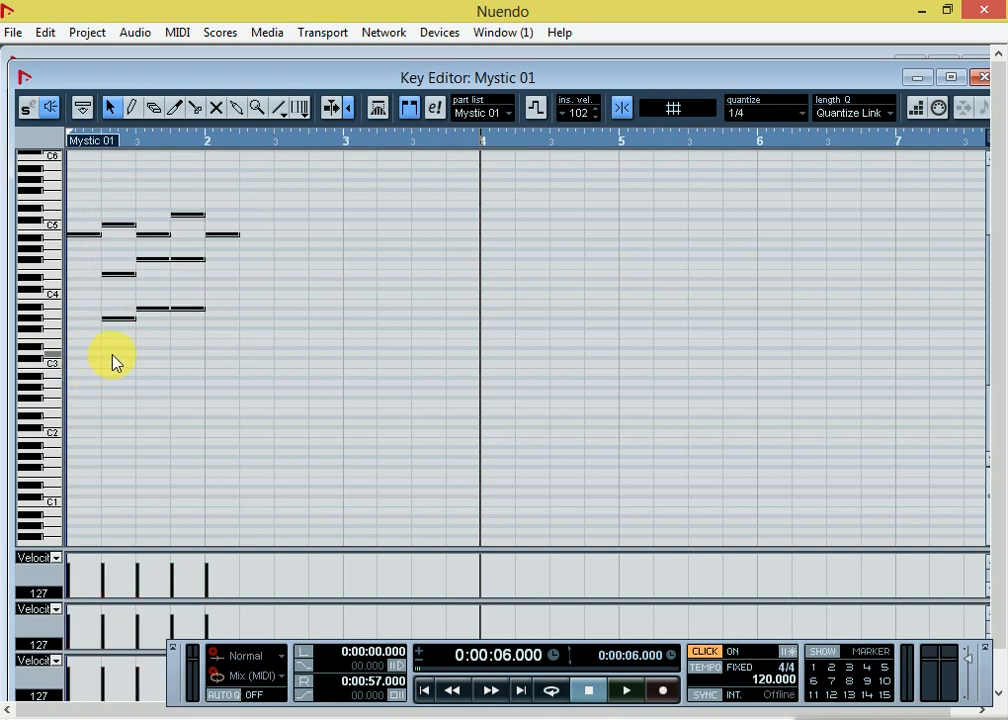
key("alt+d")
key("alt+d")
key("alt+d")
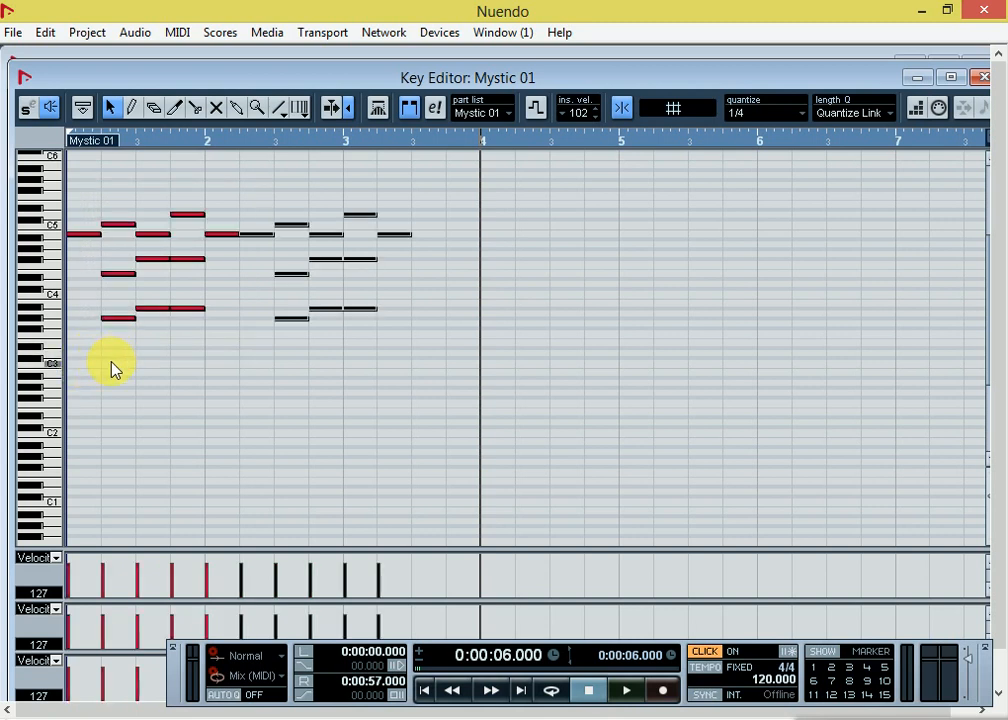
key("alt+d")
key("alt+d")
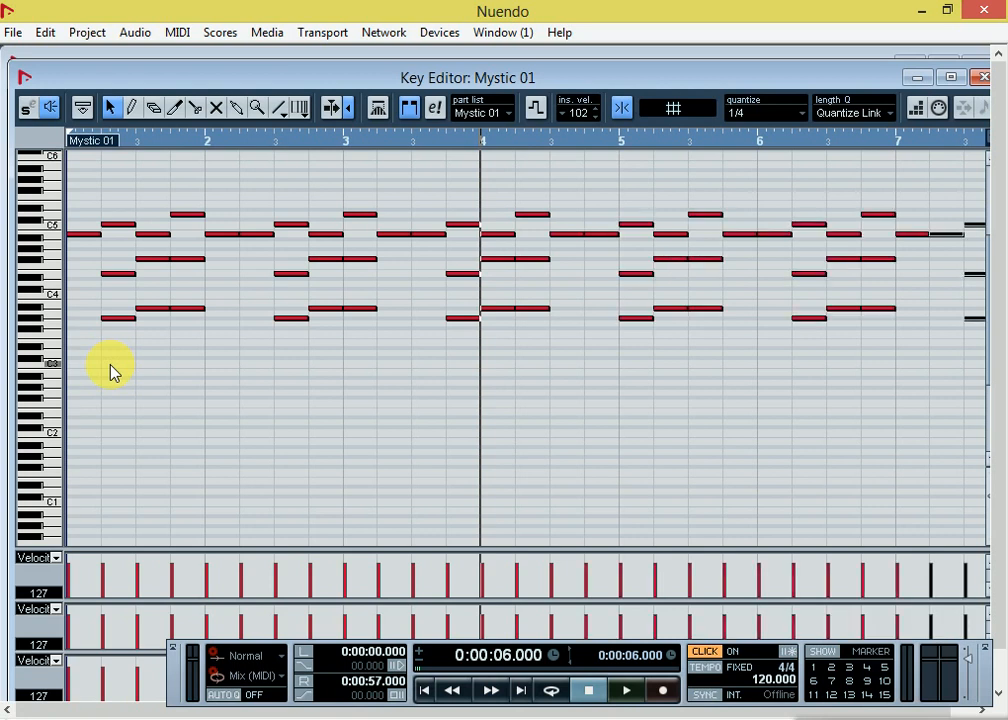
key("g")
key("g")
key("g")
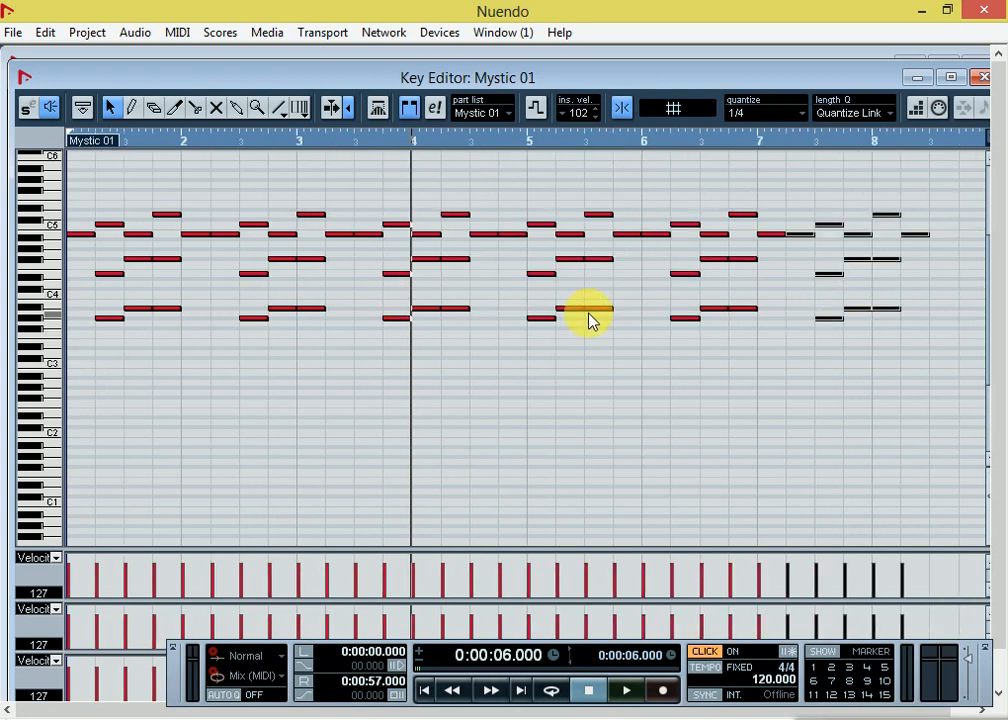
- Redraw the Mystic 01 note velocities at maximum through bar 3, falling through bars 4 and 5, then near zero up to bar 7
scroll(578, 484, "down", 4)
scroll(578, 477, "up", 5)
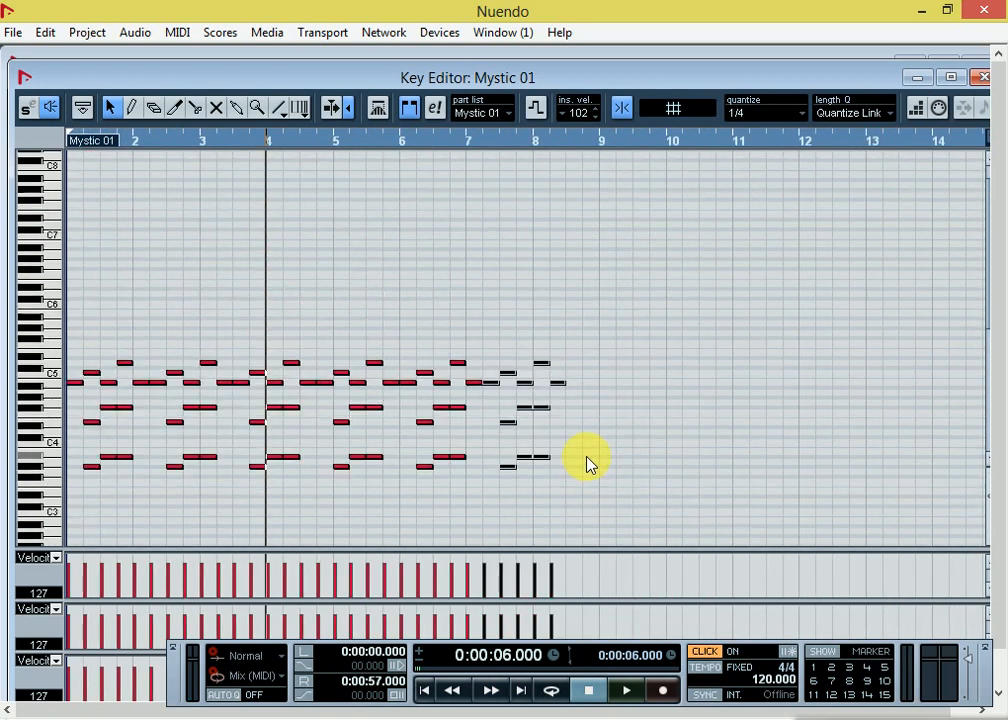
left_click_drag(999, 329, 999, 376)
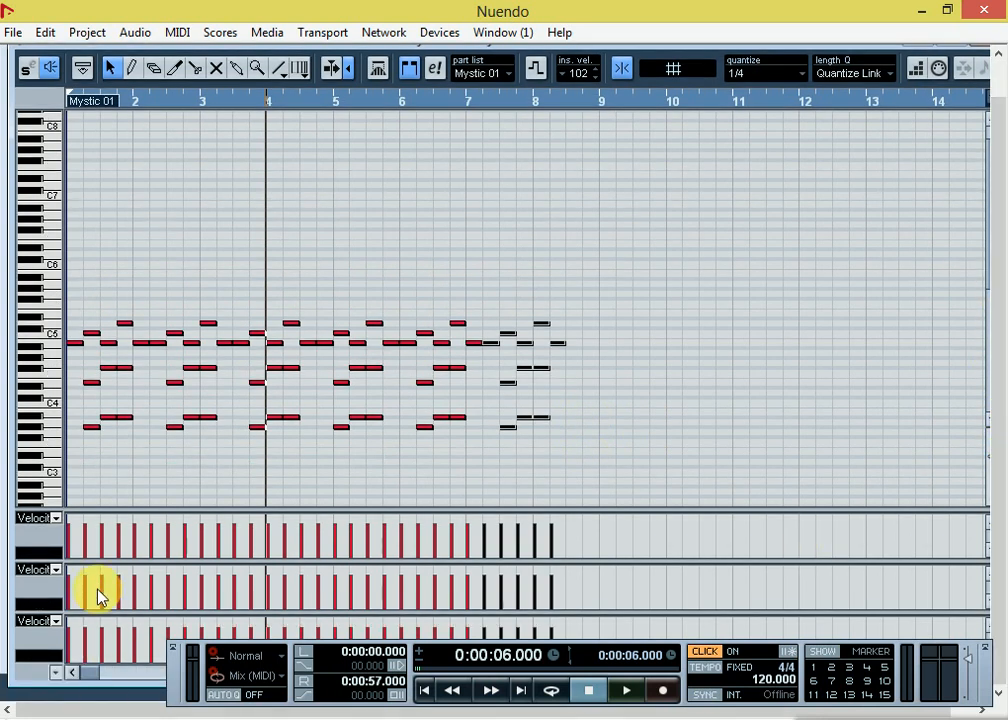
left_click(133, 67)
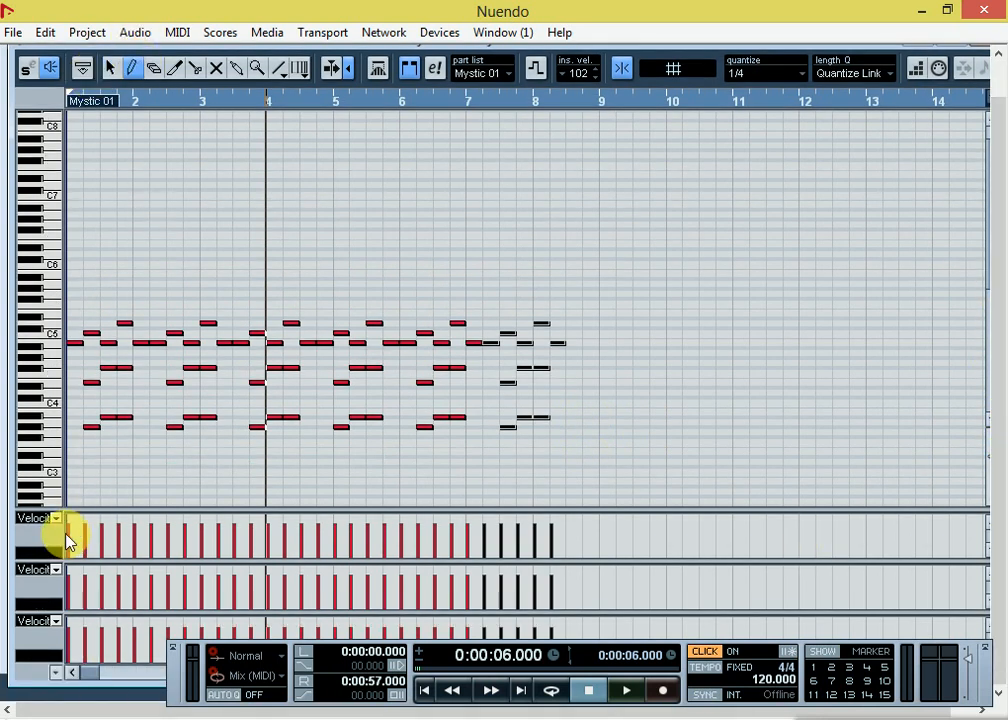
mouse_move(79, 538)
left_mouse_down()
mouse_move(262, 556)
mouse_move(540, 556)
mouse_move(48, 482)
mouse_move(574, 537)
mouse_move(834, 539)
mouse_move(36, 494)
mouse_move(484, 588)
mouse_move(56, 529)
mouse_move(434, 540)
mouse_move(490, 567)
mouse_move(352, 538)
left_mouse_up()
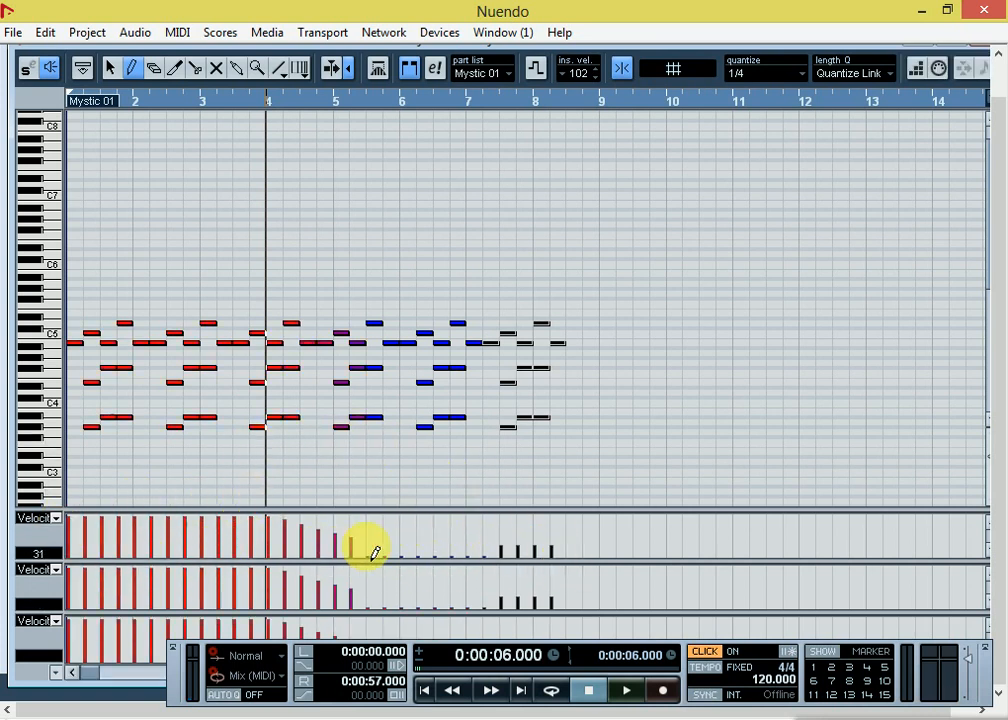
left_click(110, 67)
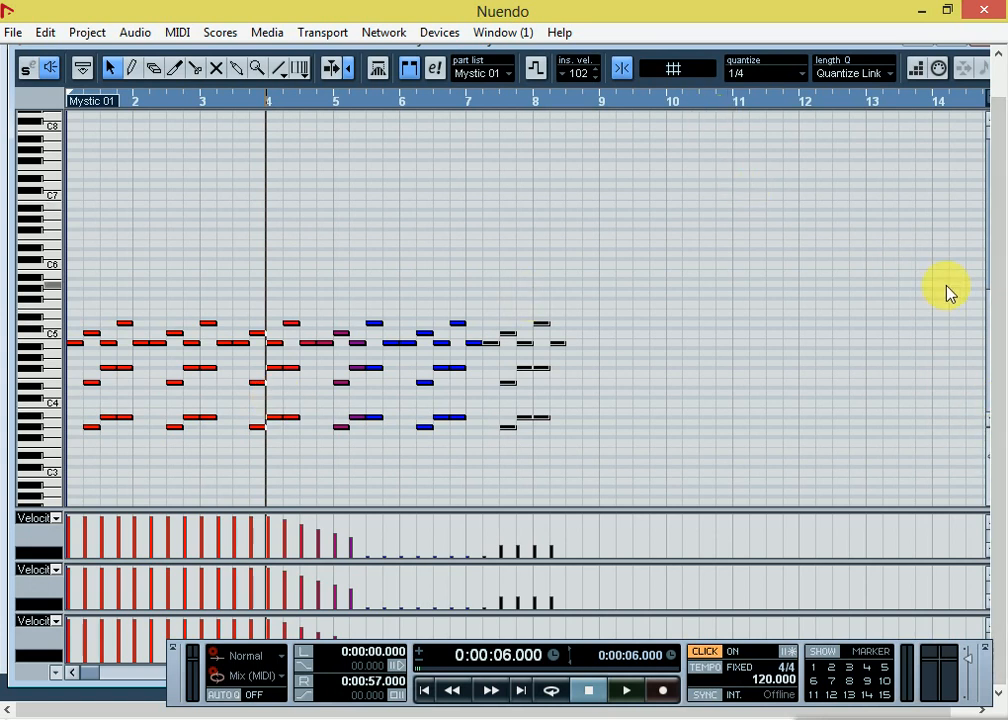
left_click_drag(1004, 104, 1004, 99)
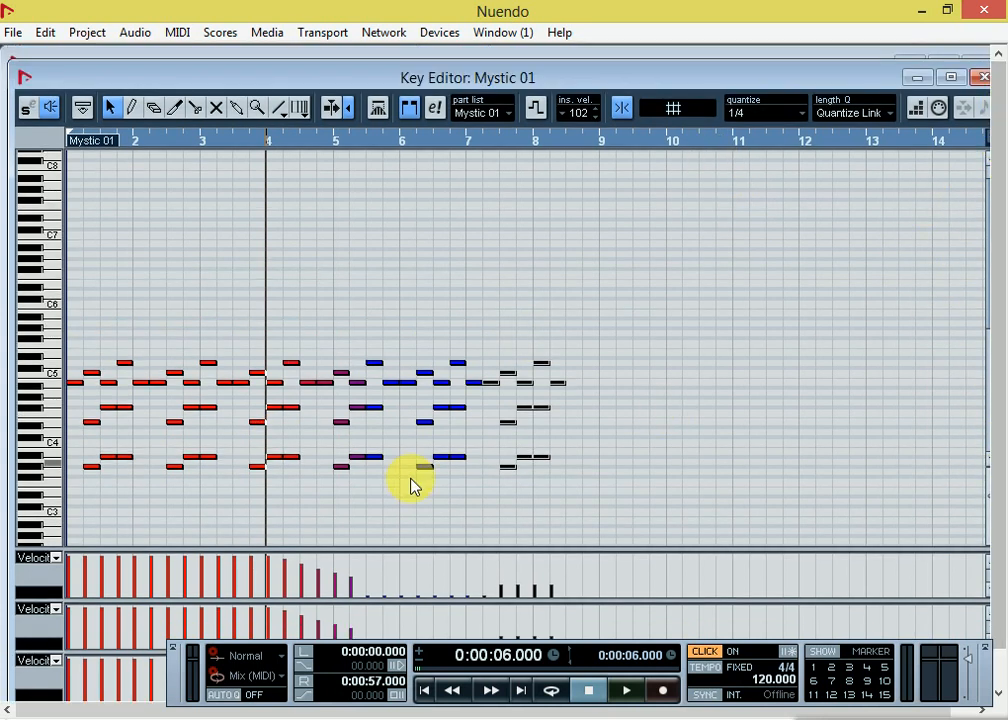
- Enlarge the uppermost velocity lane and remove it from the Key Editor
left_click(56, 562)
left_click(47, 590)
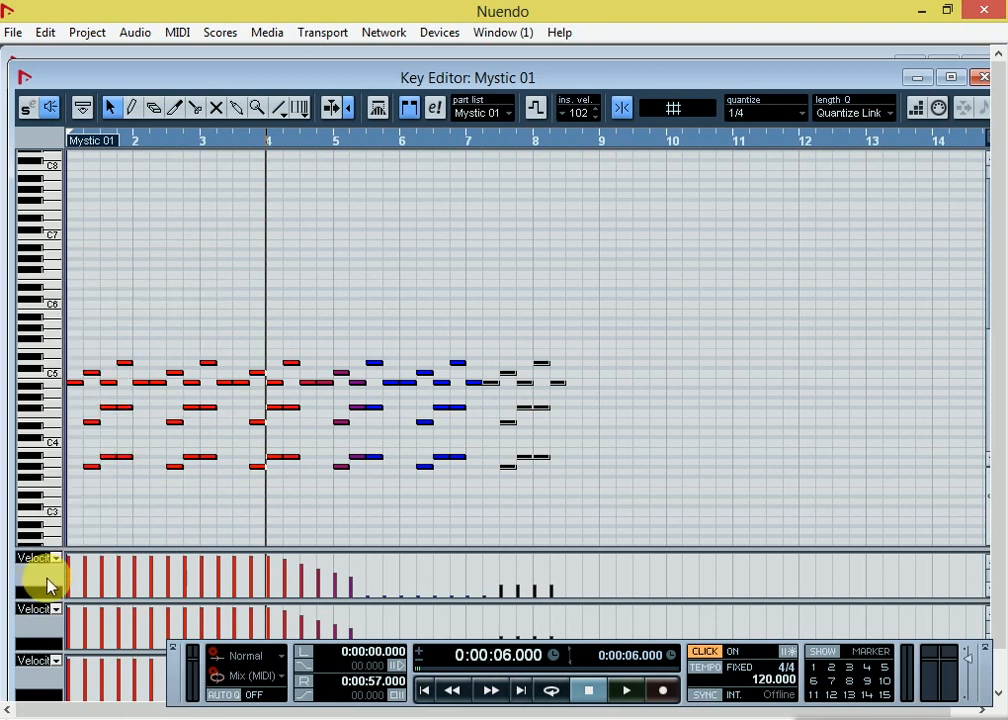
key("h")
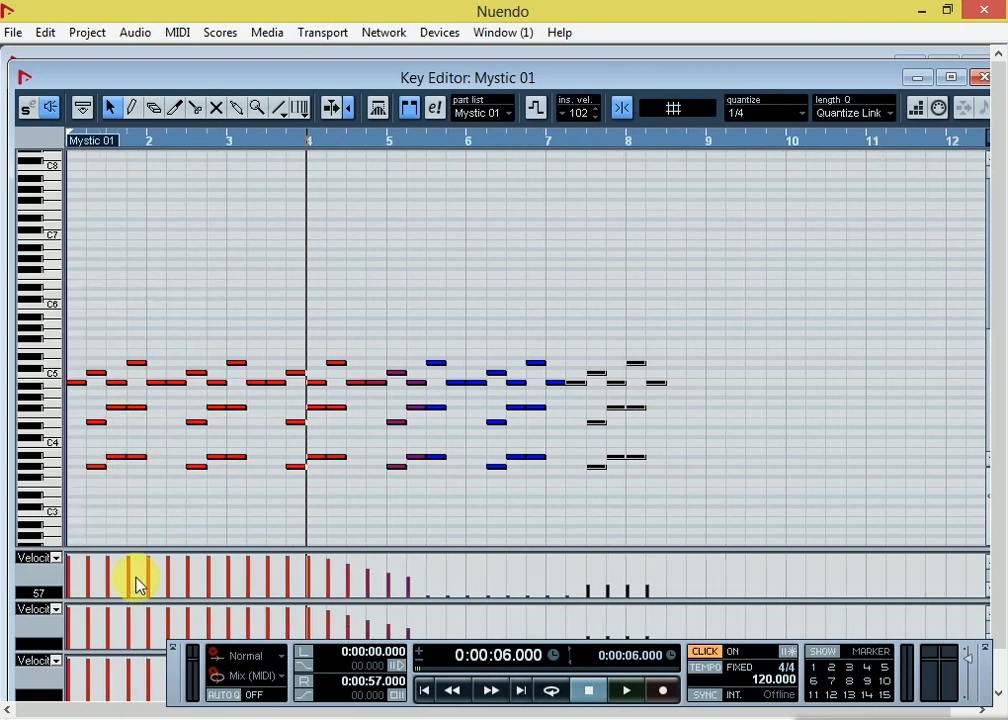
left_click_drag(116, 556, 126, 430)
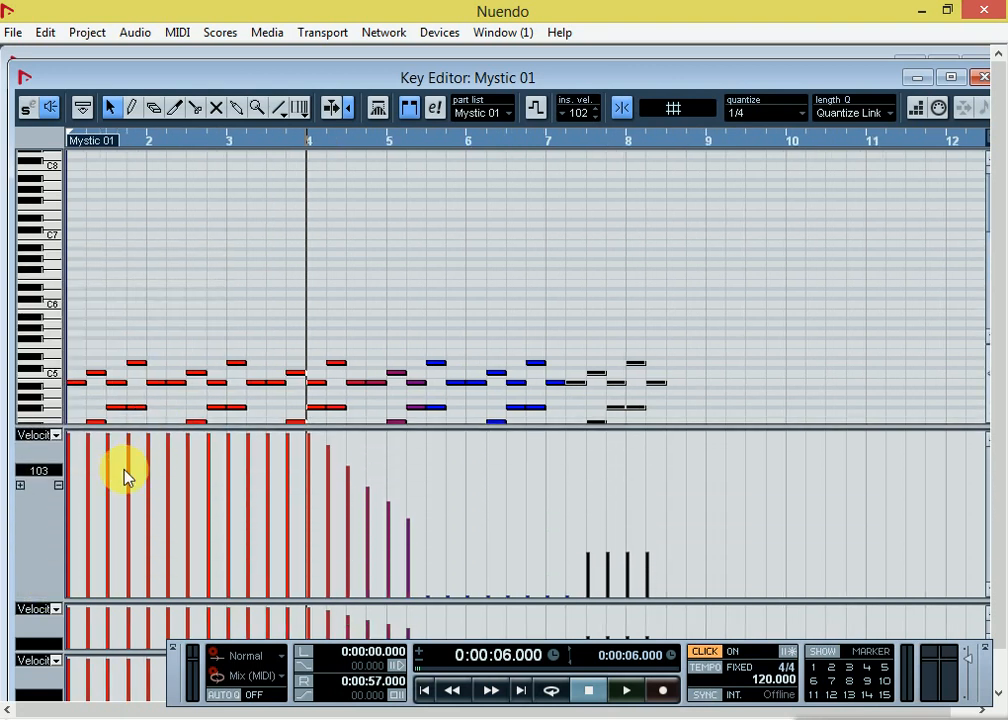
left_click(58, 486)
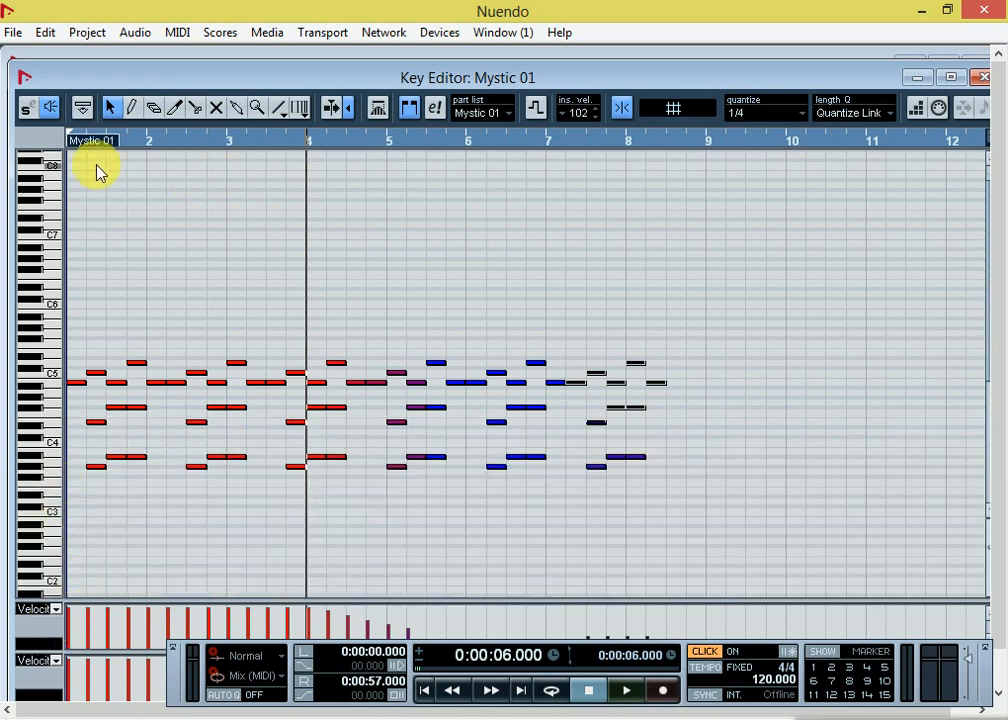
- Play the Mystic 01 pattern from beat 4 of bar 1, stop playback and minimise the Key Editor
left_click(128, 140)
key("space")
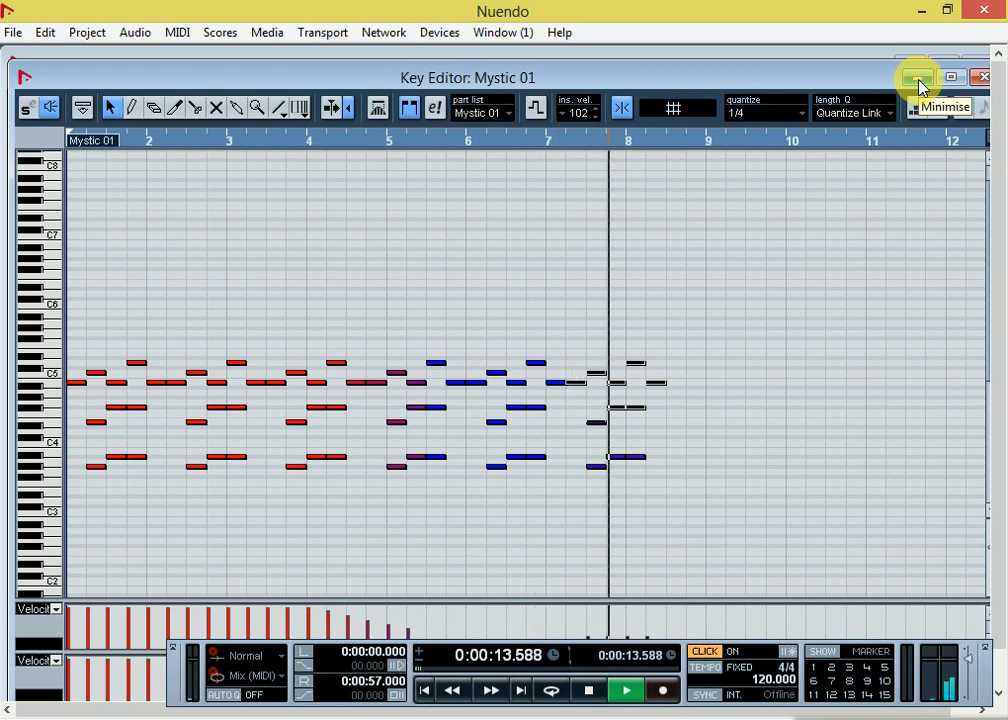
key("space")
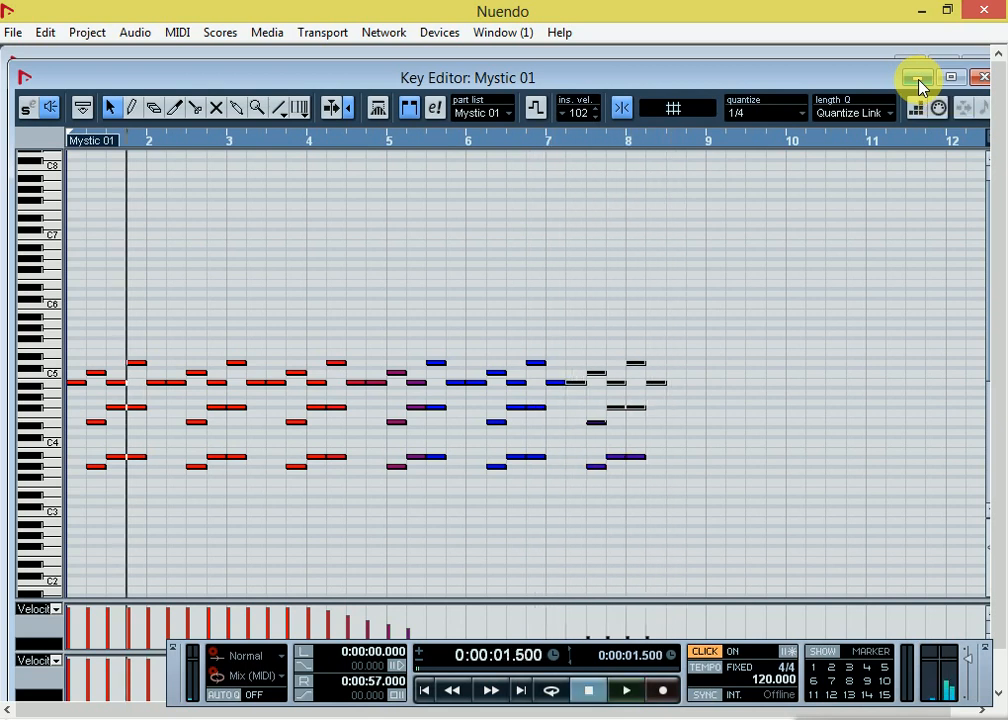
left_click(919, 82)
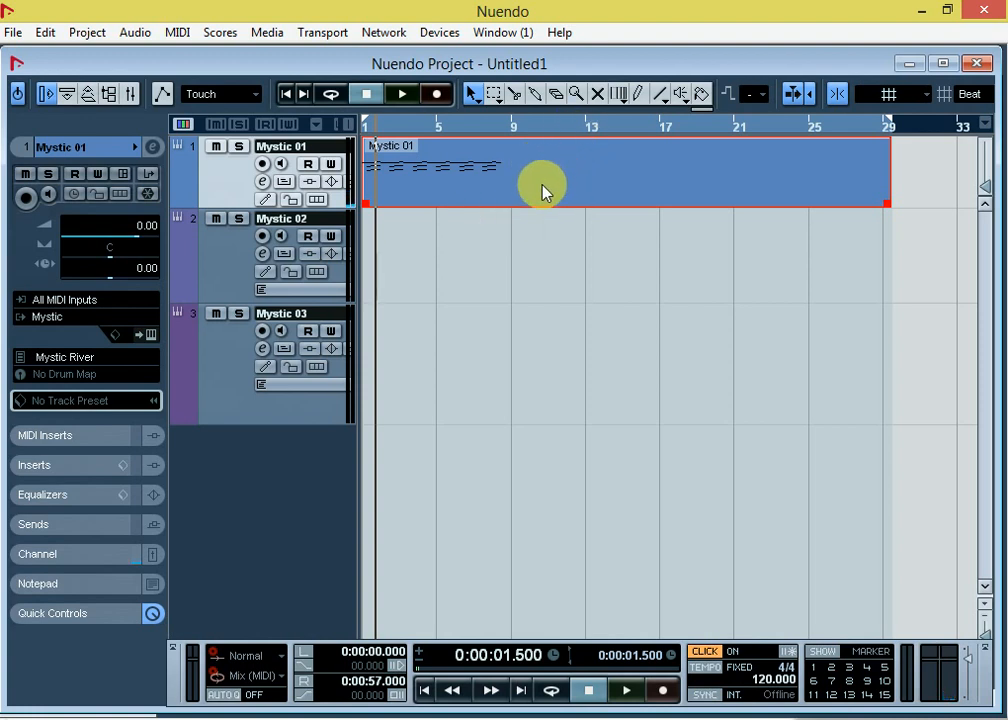
- Draw a MIDI part on Mystic 02 from bar 1 to bar 29 and open it in the Key Editor
left_click(638, 93)
mouse_move(373, 245)
left_mouse_down()
mouse_move(650, 277)
mouse_move(895, 287)
left_mouse_up()
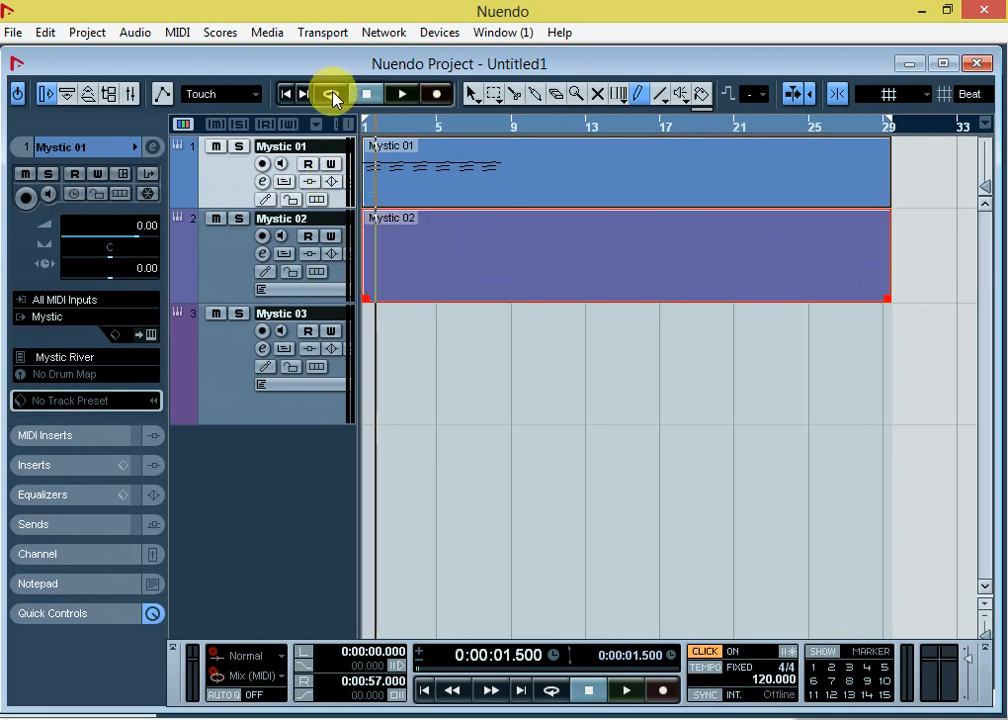
left_click(472, 93)
double_click(460, 236)
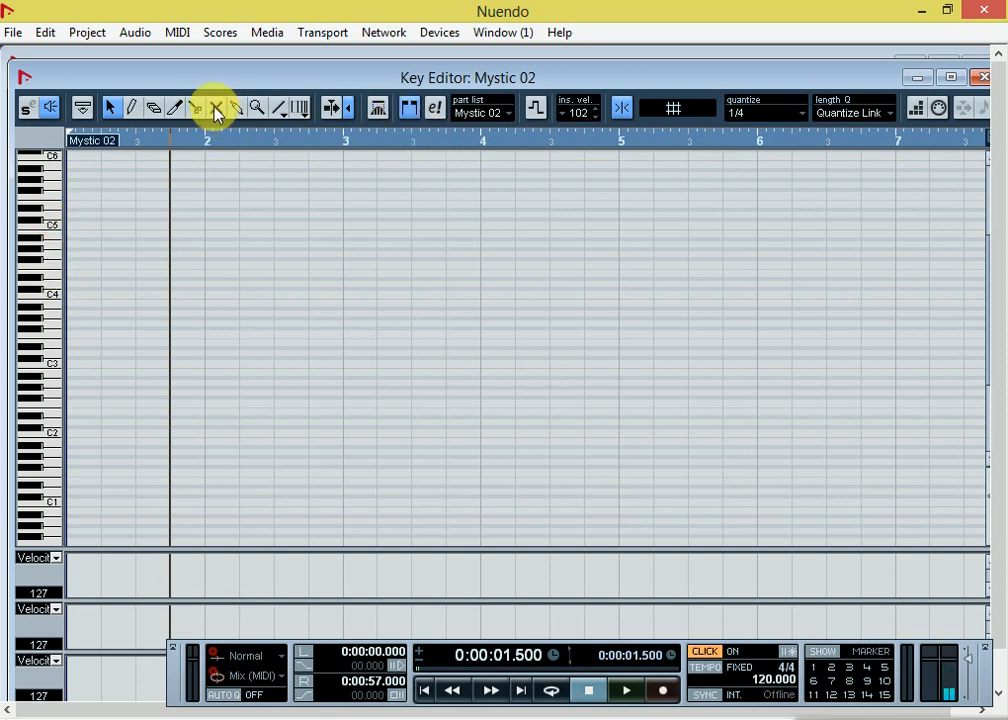
- Draw quarter notes at C5 and G4 on beat one, B4 and E4 on beat two, and D5, A4 and D#4 on beat three
left_click(132, 107)
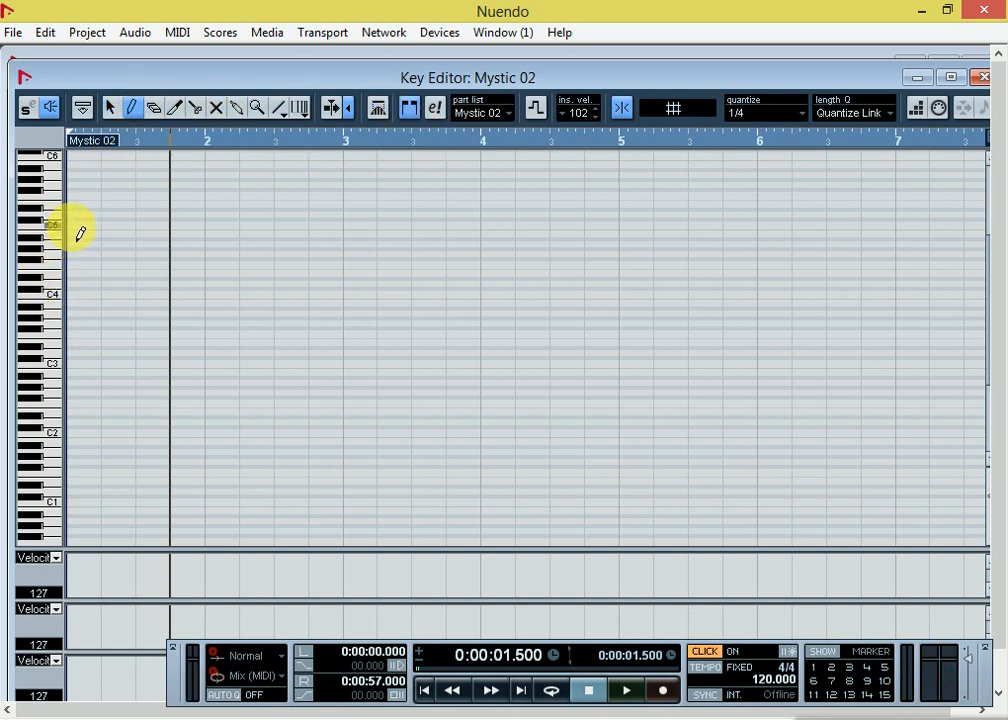
left_click(80, 226)
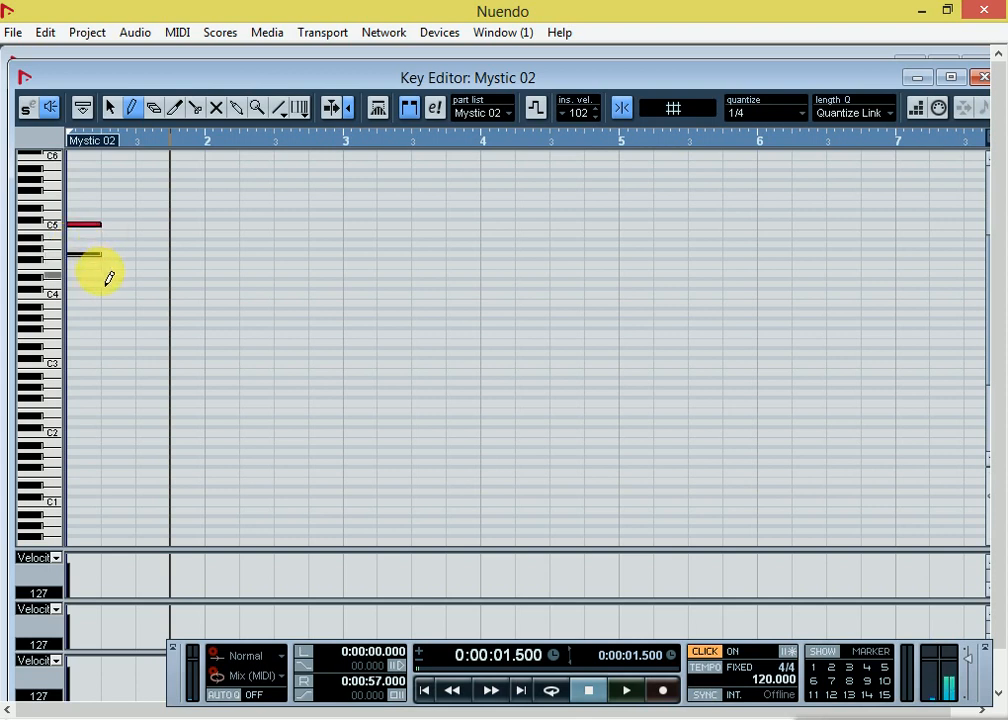
left_click(112, 235)
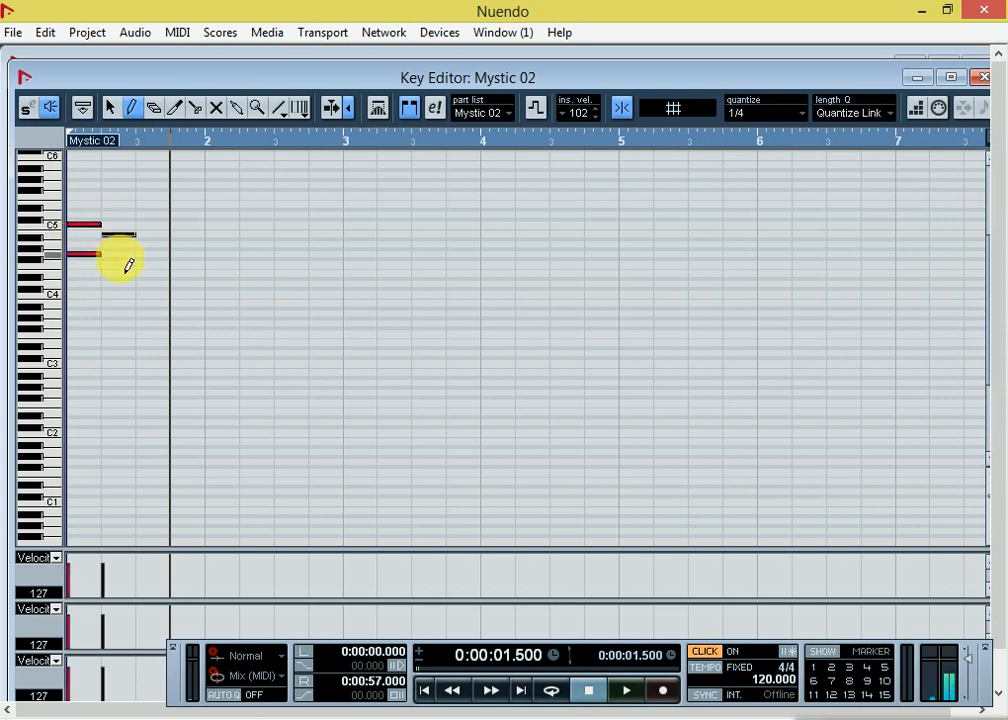
left_click(148, 214)
left_click(152, 279)
left_click(158, 244)
- Draw D5, F4 and A3 on beat four, and D#5, A#4, E4 and G#3 at the start of bar 2
left_click(188, 214)
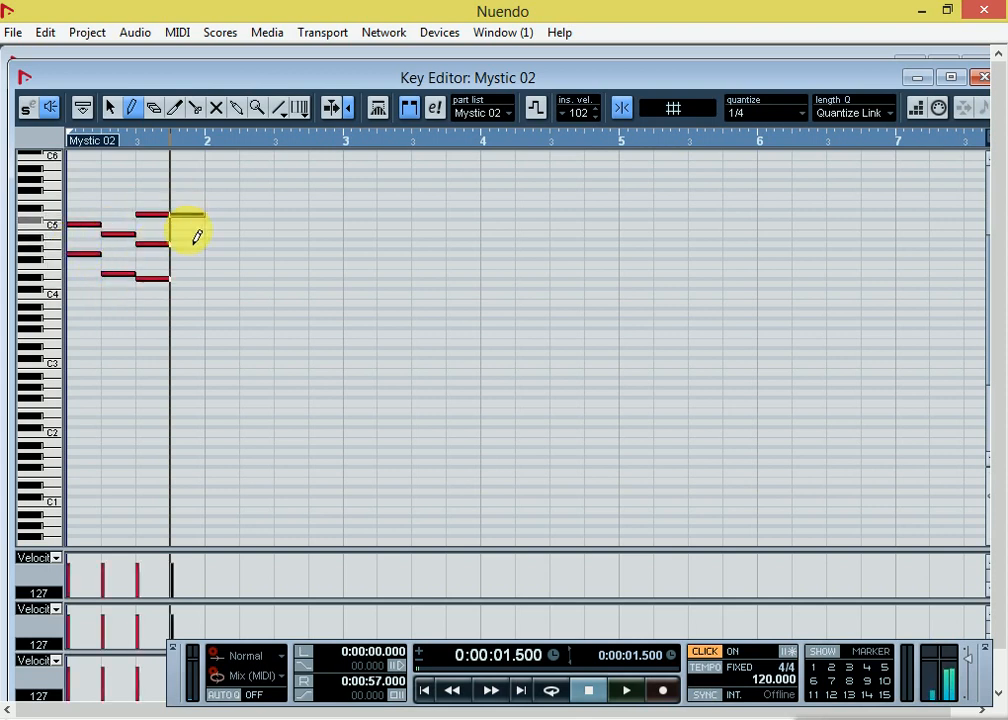
left_click(188, 263)
left_click(188, 313)
left_click(216, 240)
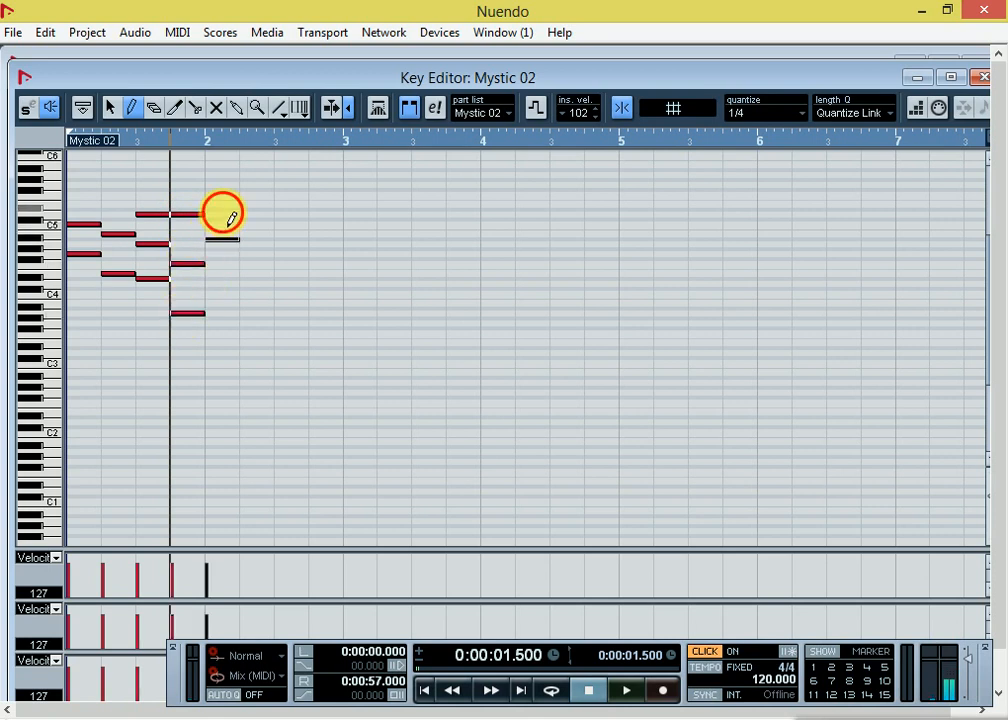
left_click(220, 210)
left_click(222, 273)
left_click(222, 318)
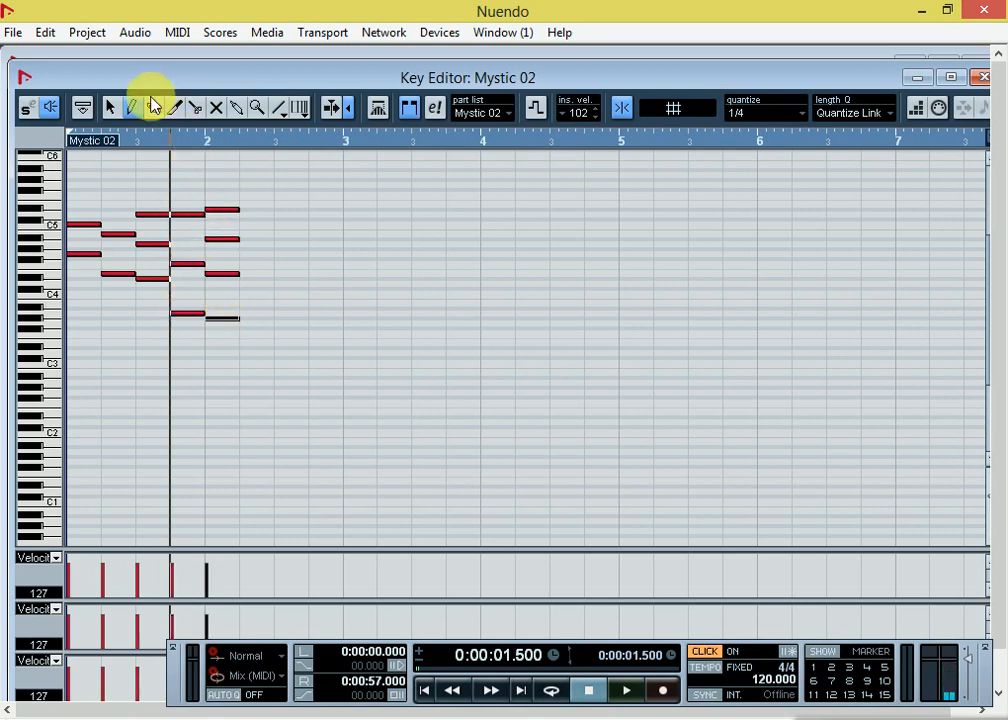
- Select all notes of the Mystic 02 pattern and duplicate them six times in succession
left_click(110, 107)
left_click_drag(290, 202, 92, 375)
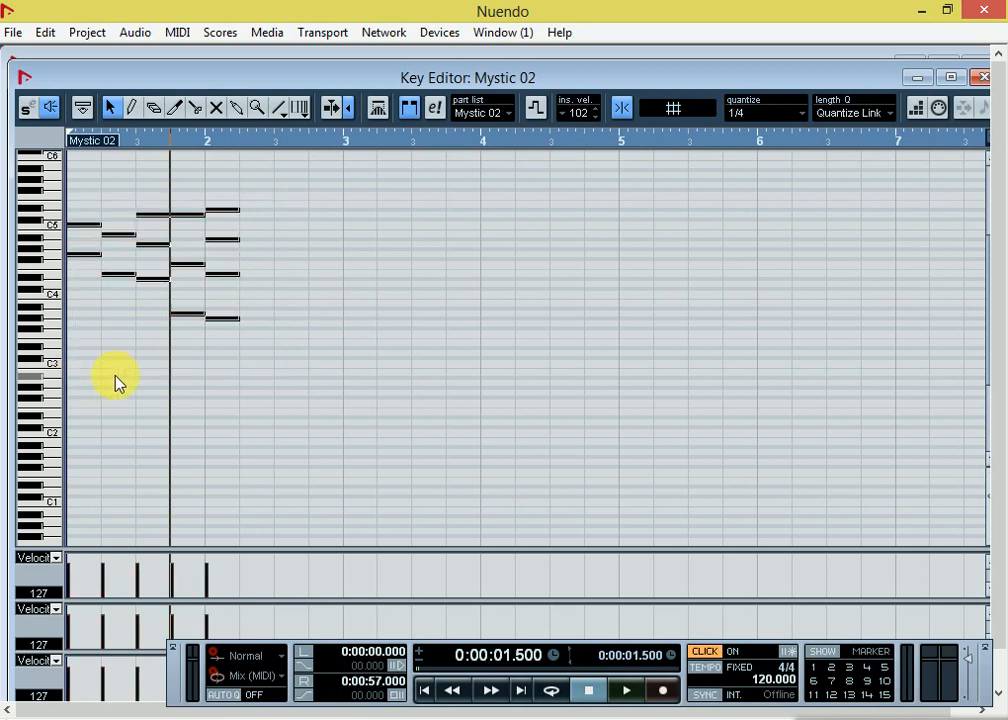
key("alt+d")
key("alt+d")
key("alt+d")
key("alt+d")
key("alt+d")
key("alt+d")
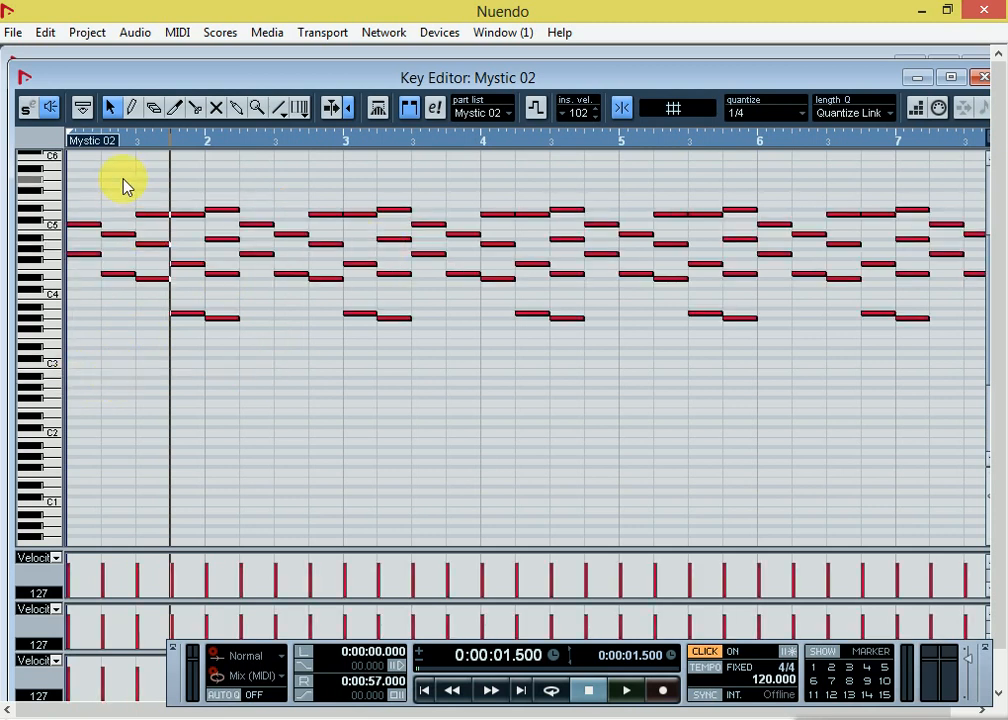
- Play the Mystic 02 pattern from beat 3 of bar 1, stop playback and minimise the Key Editor
left_click(121, 140)
key("space")
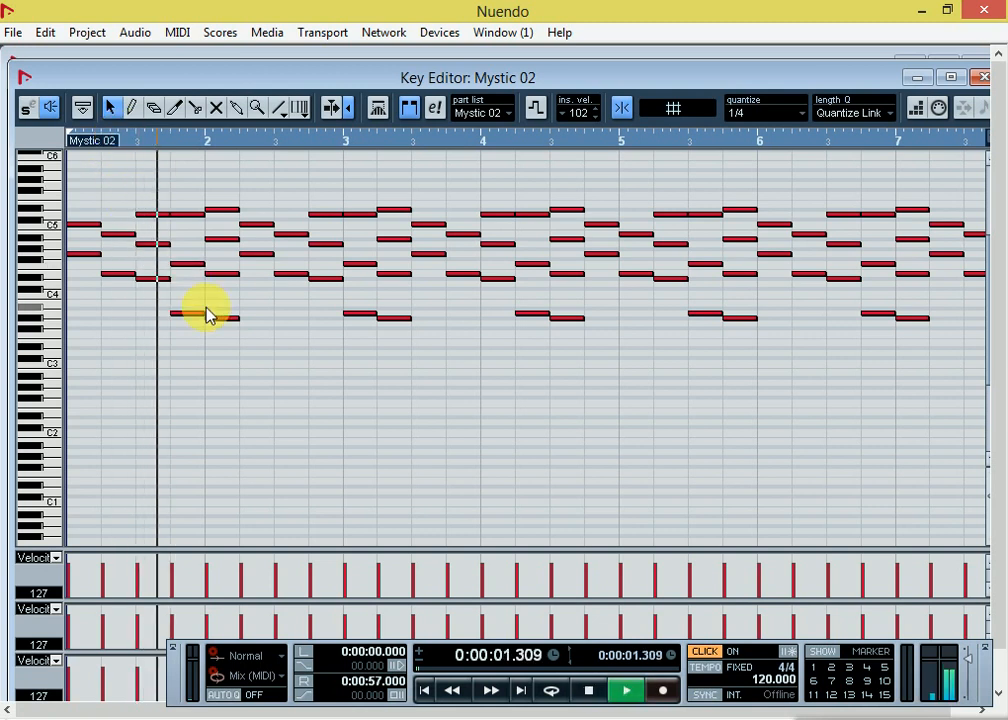
key("space")
left_click(918, 84)
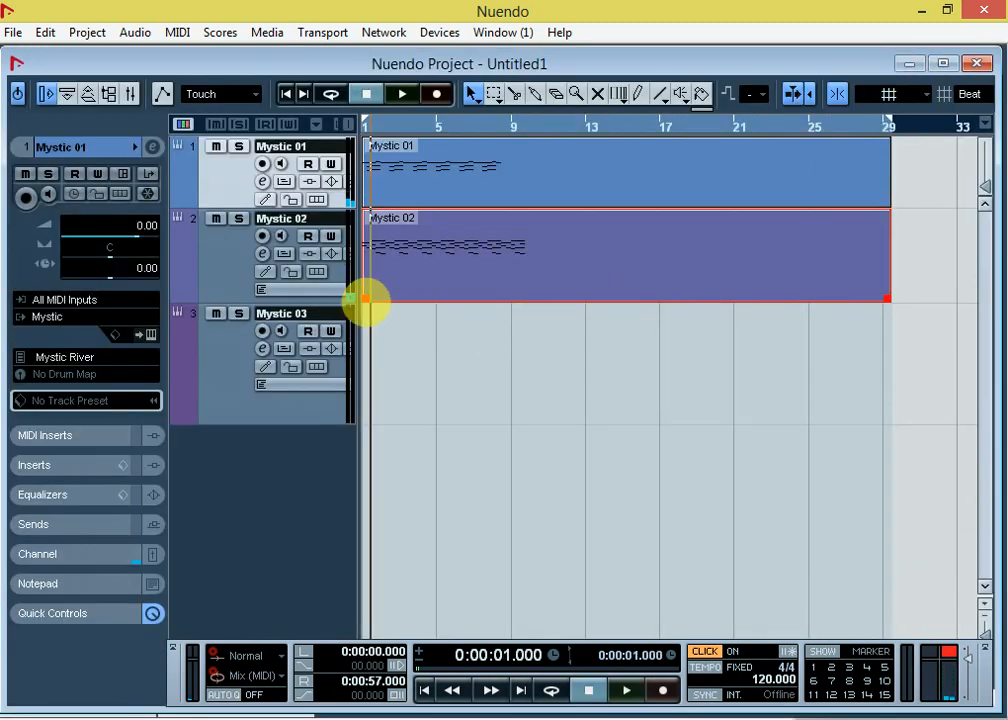
- Draw a MIDI part on Mystic 03 from bar 1 to about bar 29 and open it in the Key Editor
left_click(638, 93)
mouse_move(374, 342)
left_mouse_down()
mouse_move(652, 405)
mouse_move(895, 439)
mouse_move(876, 428)
left_mouse_up()
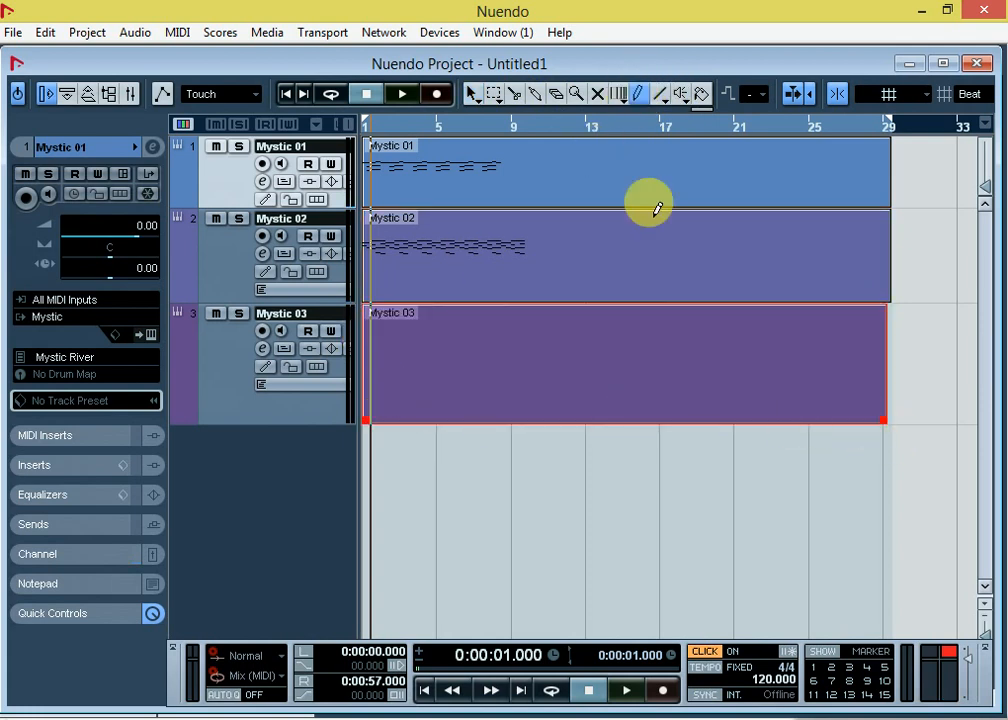
left_click(471, 94)
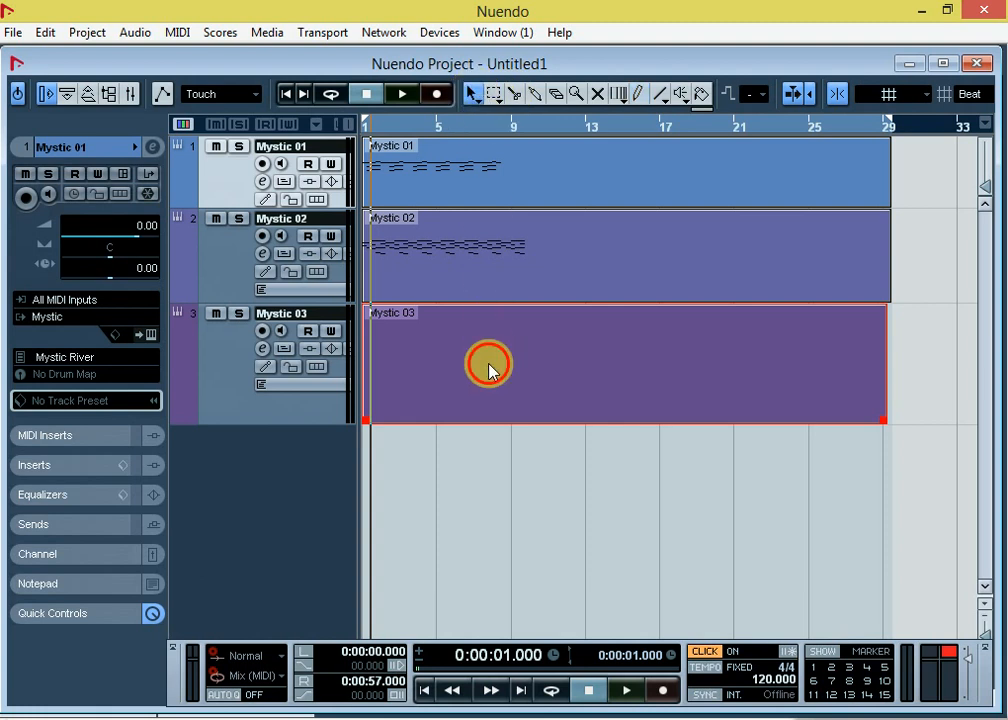
double_click(488, 364)
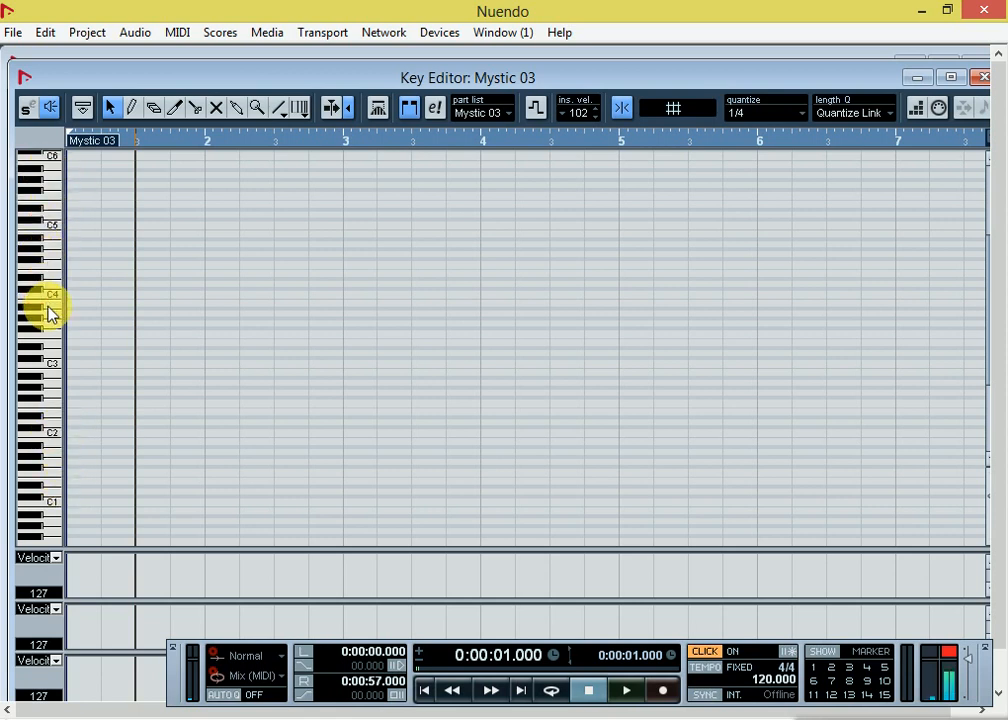
- Draw quarter notes A#3 and E3 on beat one of bar 1, and A#3, D#3 and A2 on beat two
left_click(59, 356)
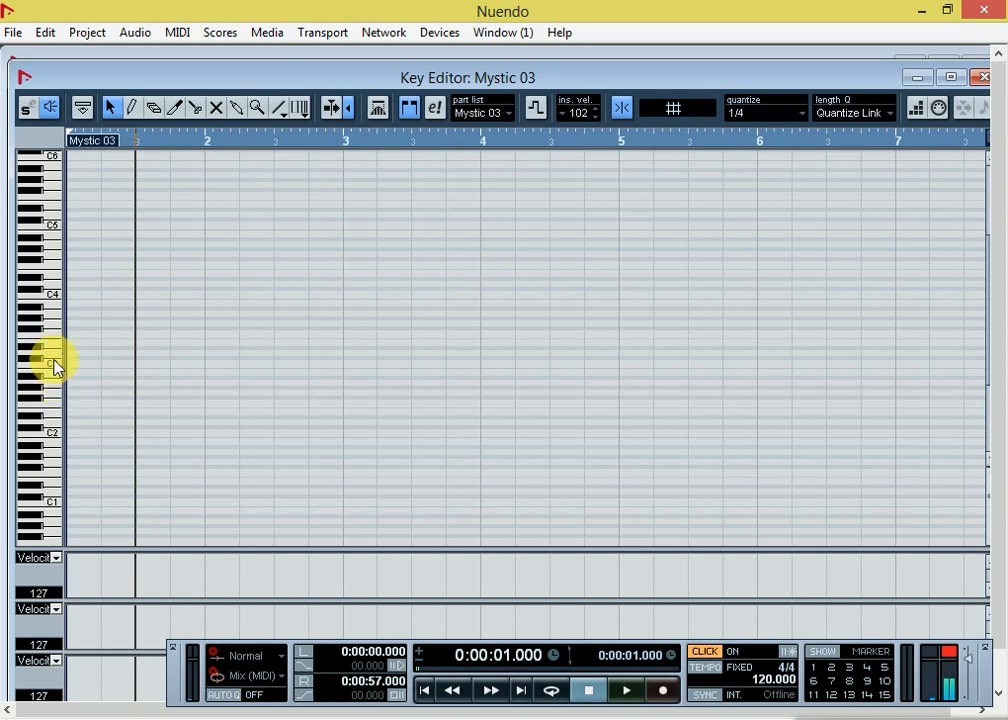
left_click(53, 382)
left_click(131, 107)
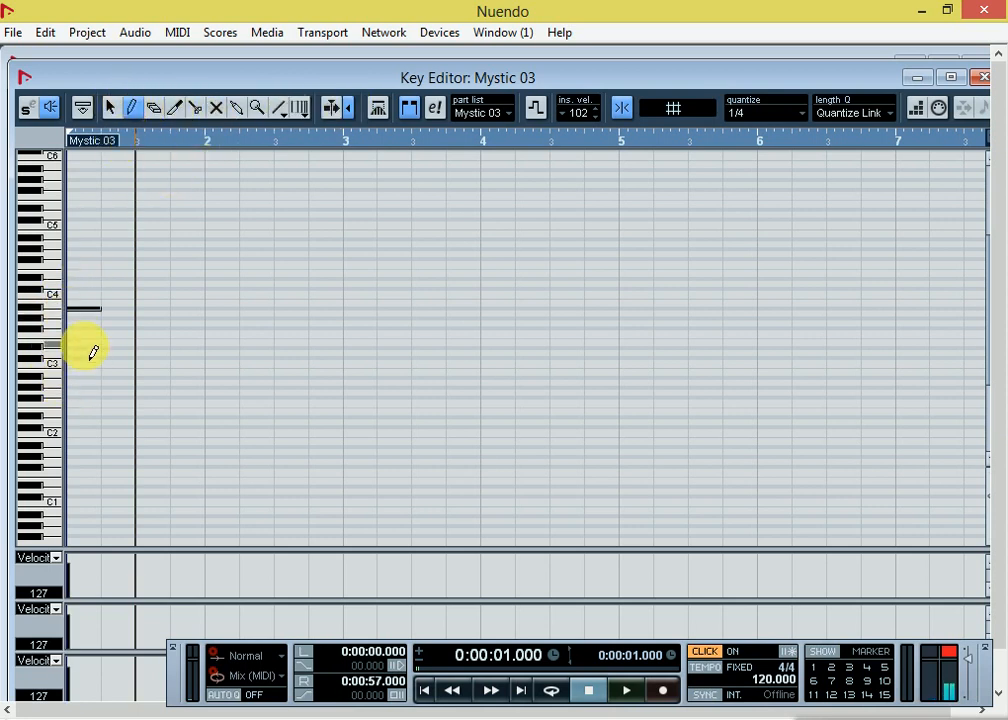
left_click(131, 309)
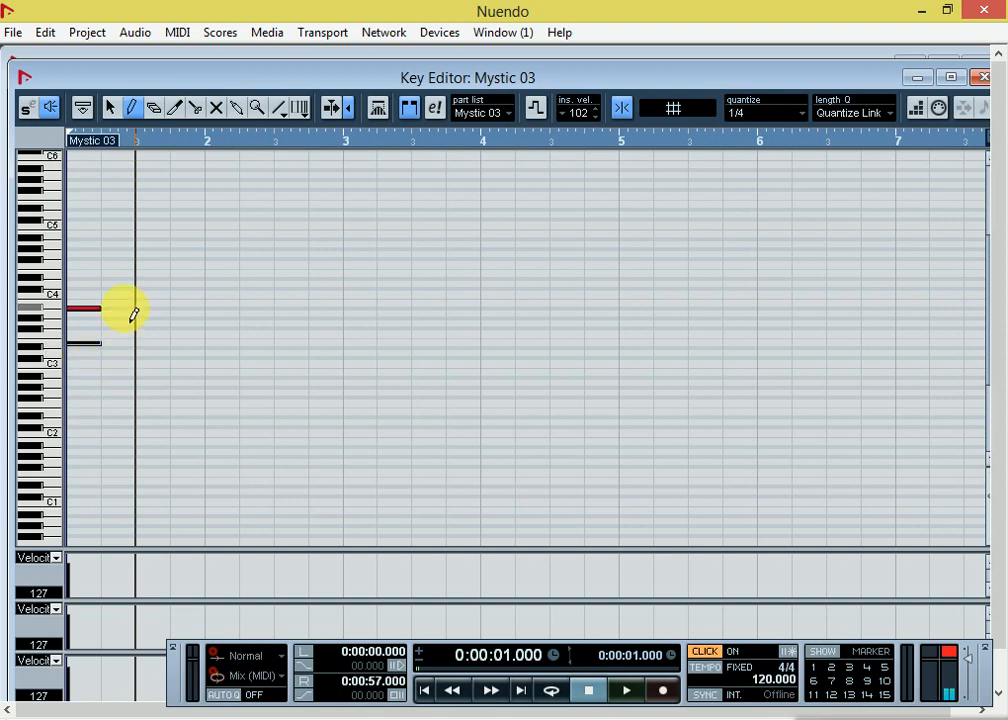
left_click(117, 384)
- Draw C4, G3, B2 and C2 on beat three, D4, A3, E3 and A#2 on beat four, and A#3 at the start of bar 2
left_click(150, 323)
left_click(187, 284)
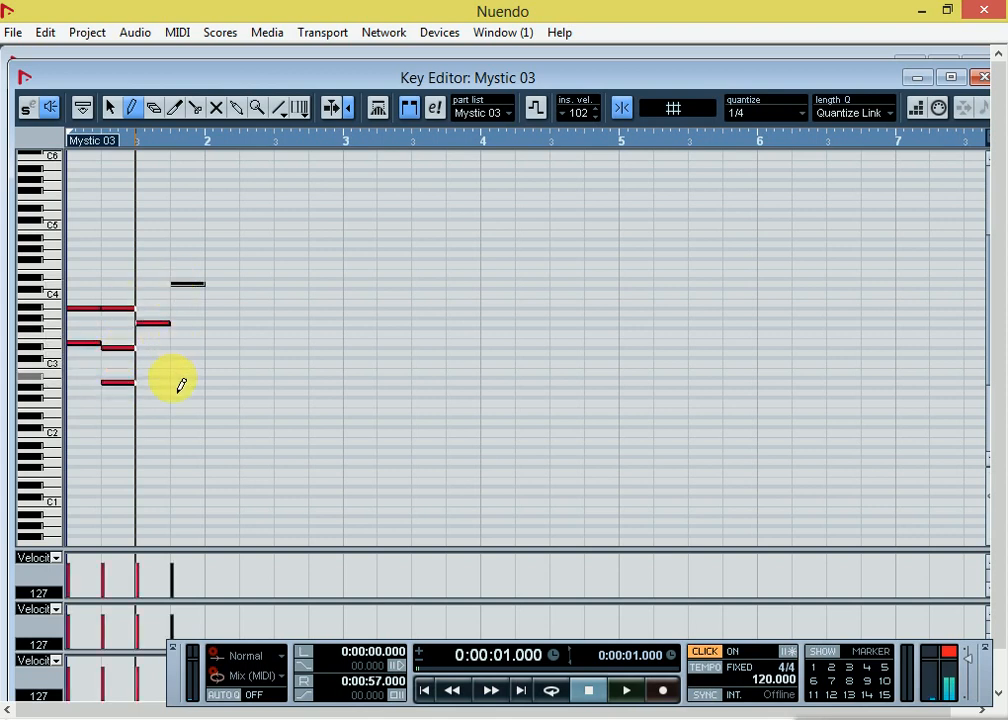
left_click(187, 378)
left_click(153, 432)
left_click(155, 376)
left_click(193, 344)
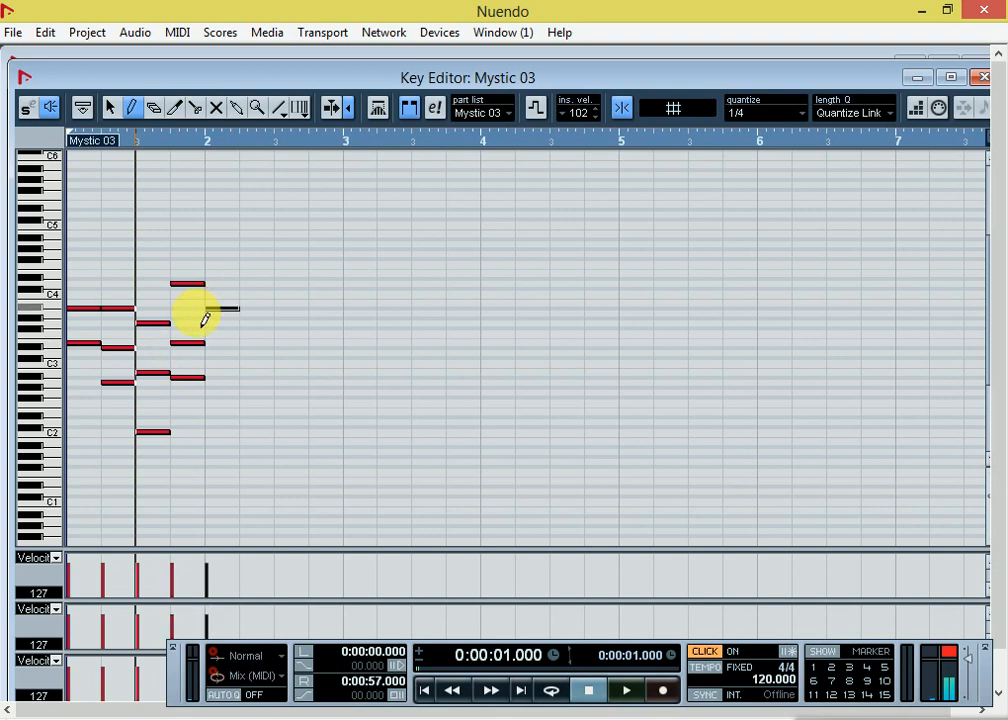
left_click(185, 313)
left_click(150, 293)
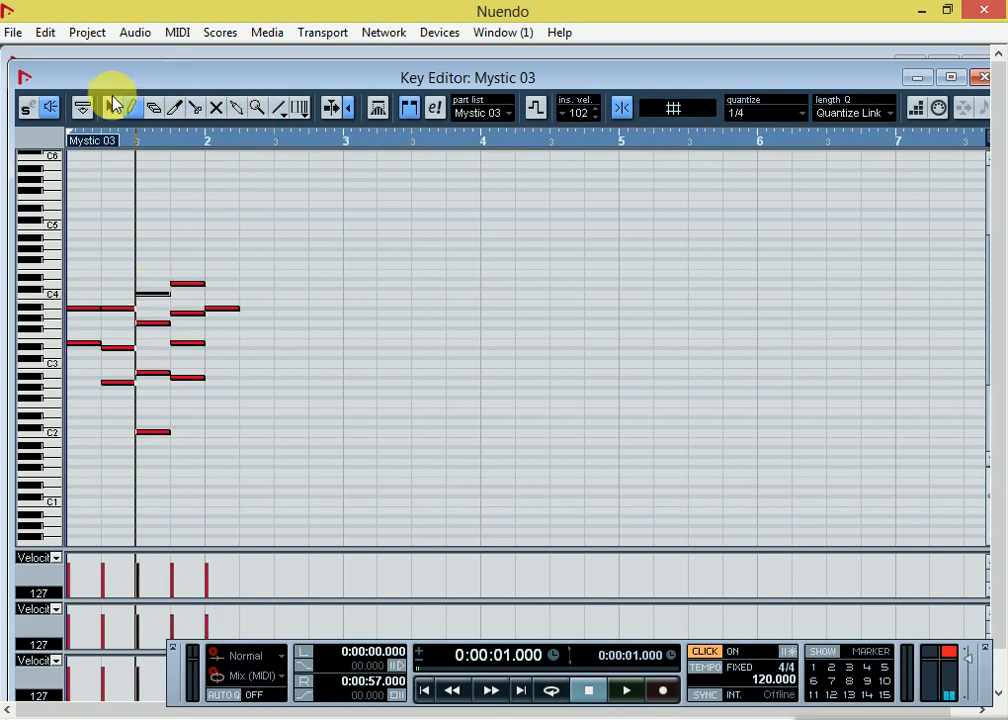
- Duplicate all notes of the Mystic 03 pattern six times in succession, play the result and close the Key Editor
left_click(112, 107)
left_click_drag(322, 240, 90, 470)
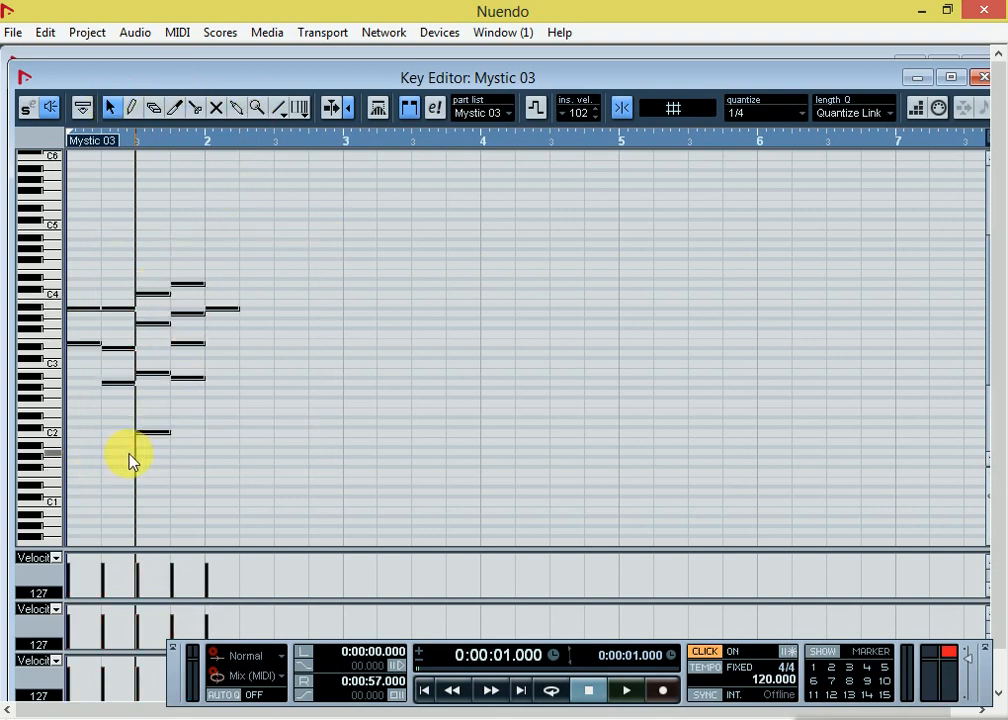
key("alt+d")
key("alt+d")
key("alt+d")
key("alt+d")
key("alt+d")
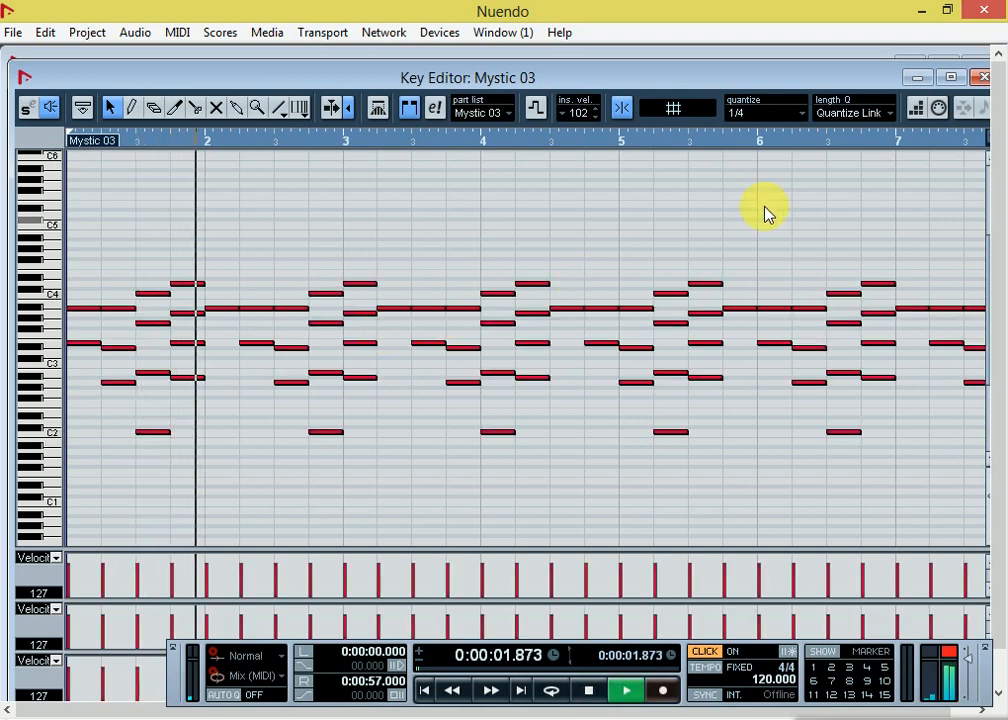
left_click(986, 78)
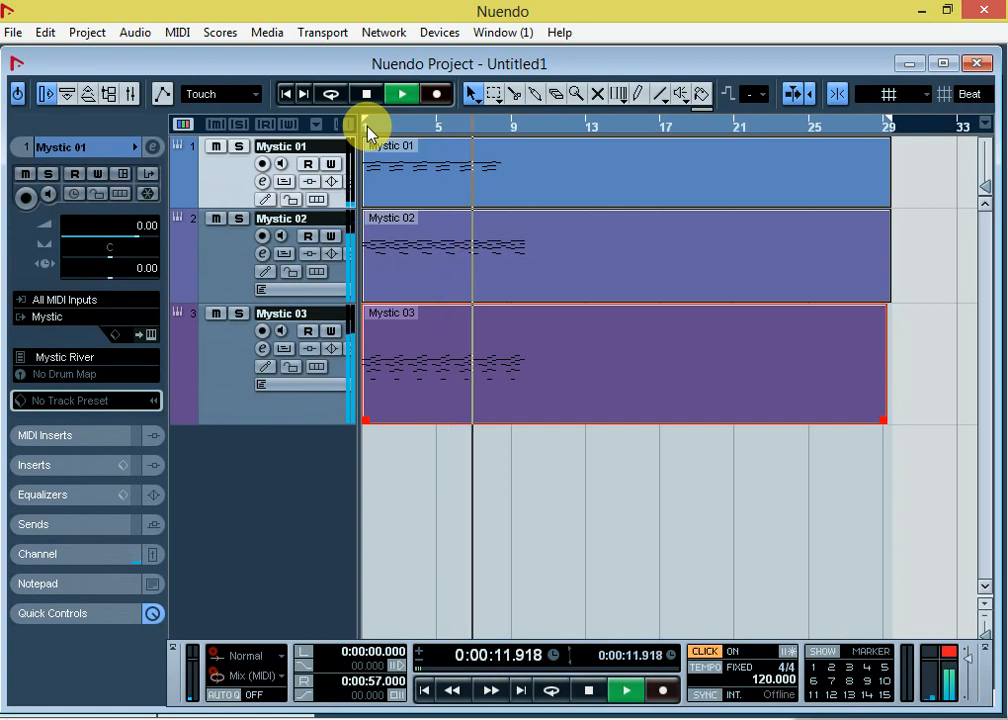
key("space")
- Add one instrument track with the Monologue synth, and open and close its instrument panel
right_click(238, 155)
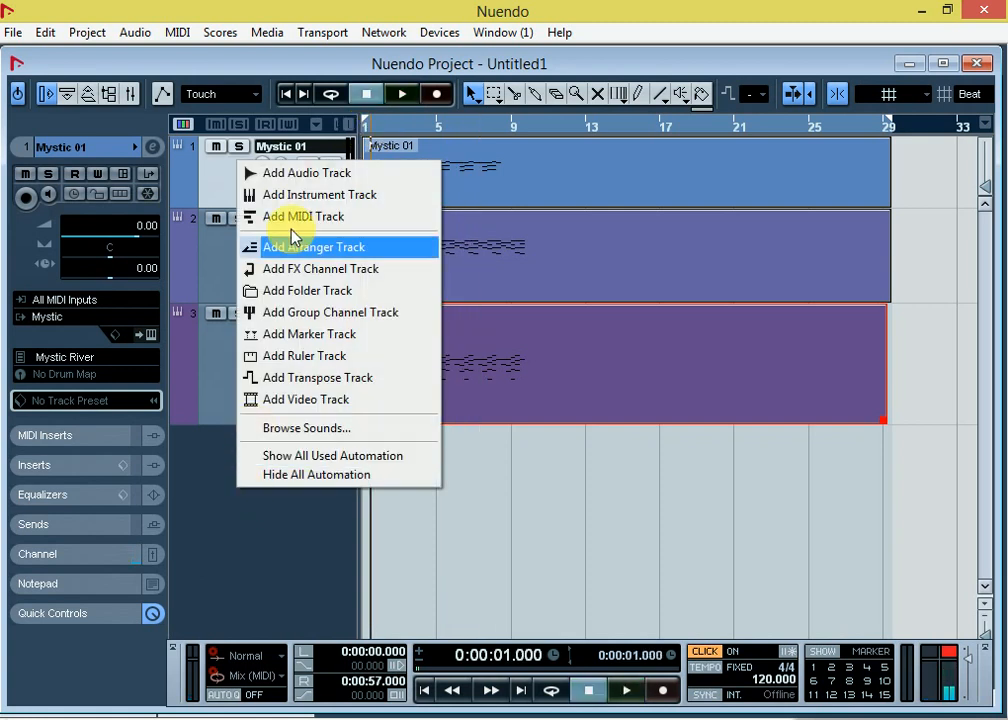
left_click(317, 195)
left_click(478, 322)
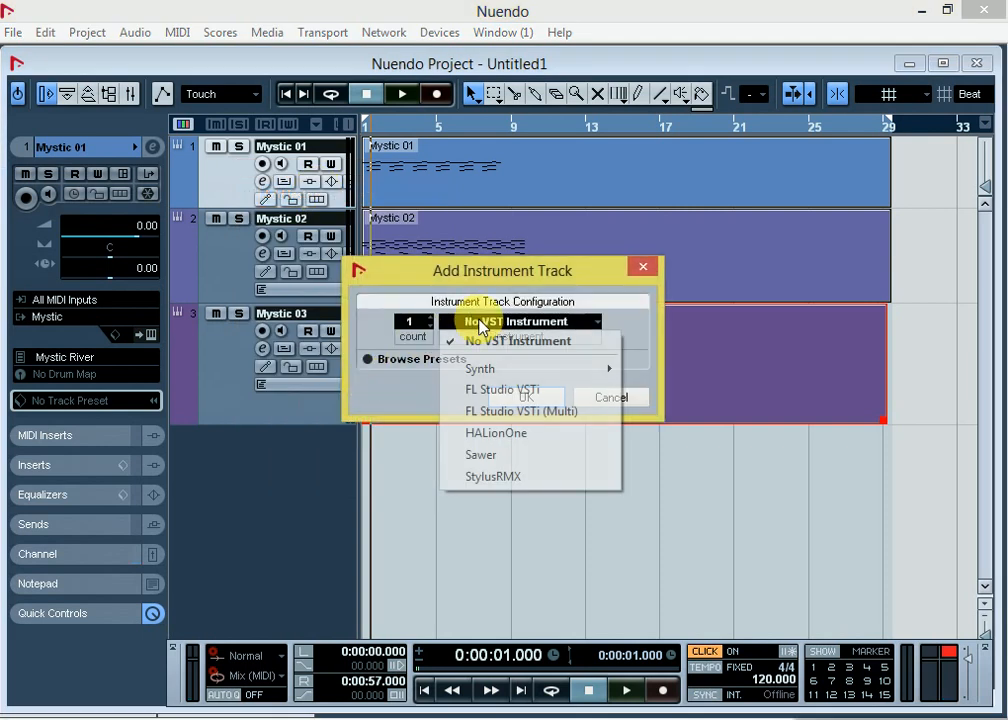
mouse_move(498, 372)
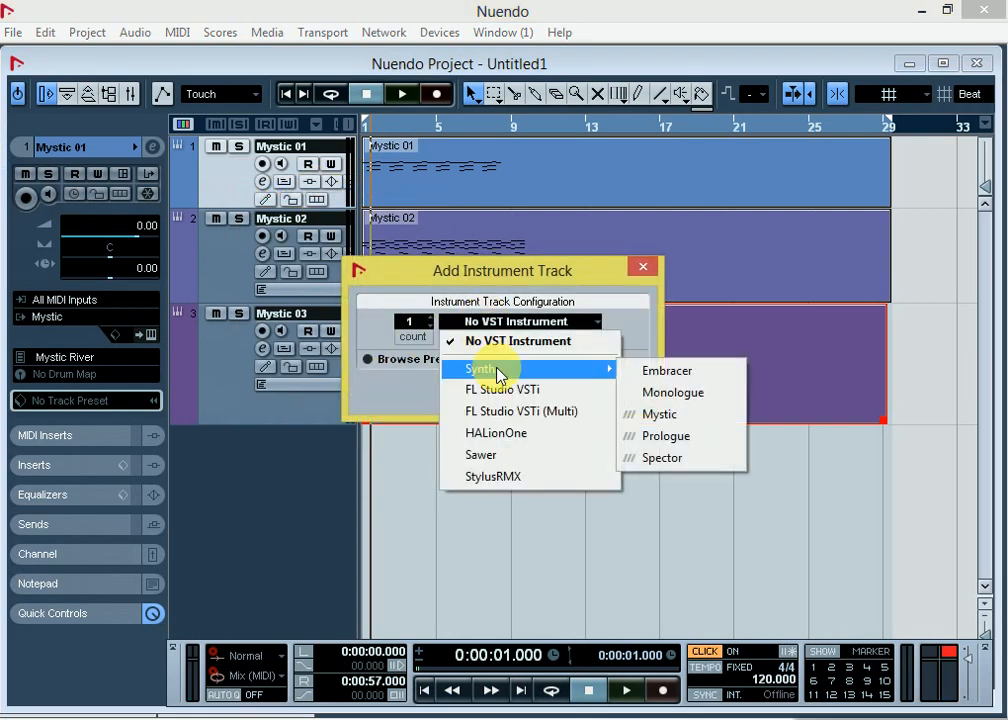
left_click(675, 395)
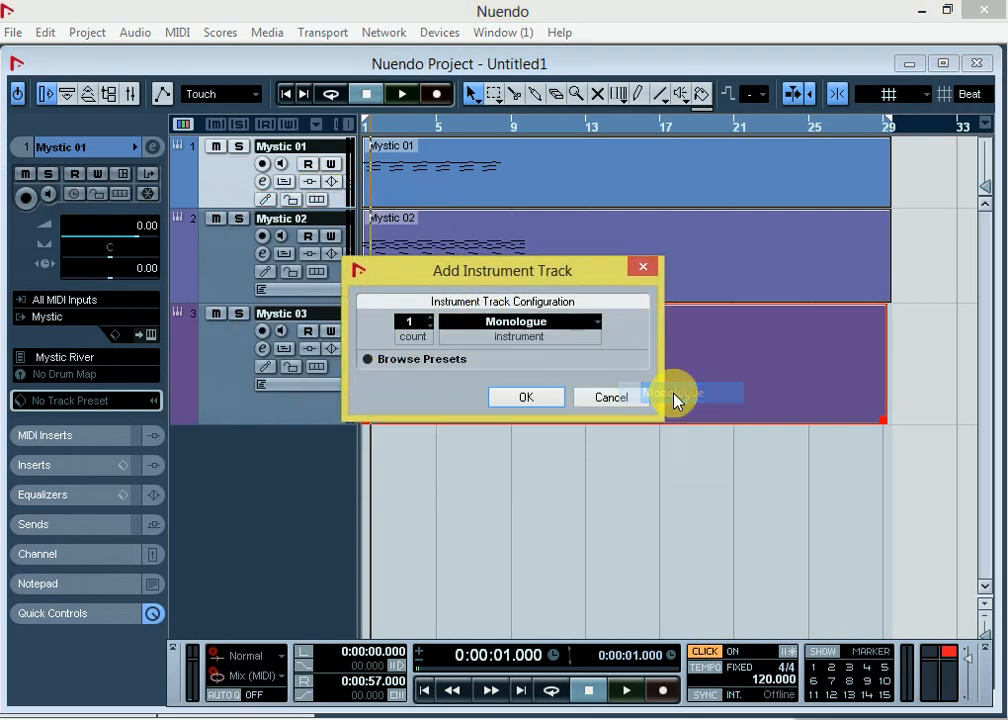
left_click(525, 405)
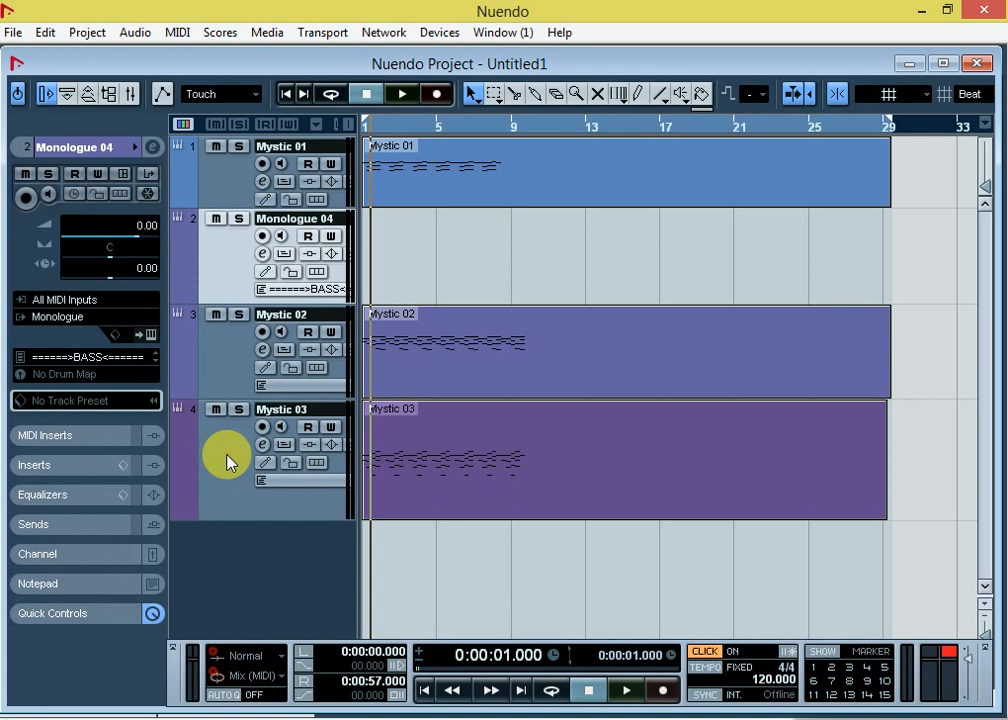
left_click(149, 338)
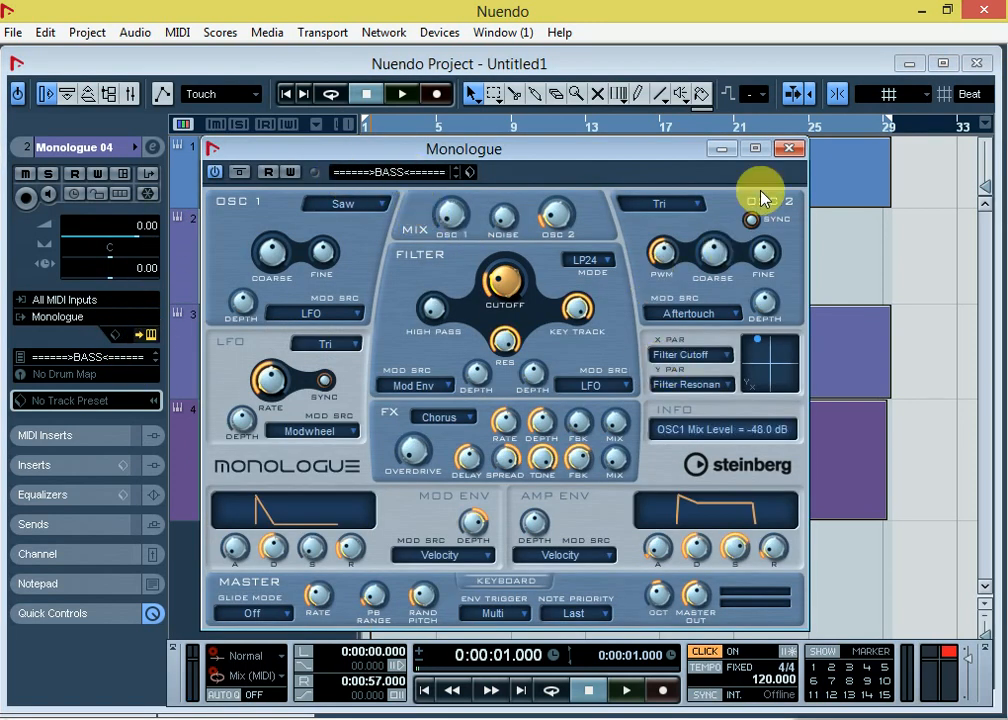
left_click(792, 150)
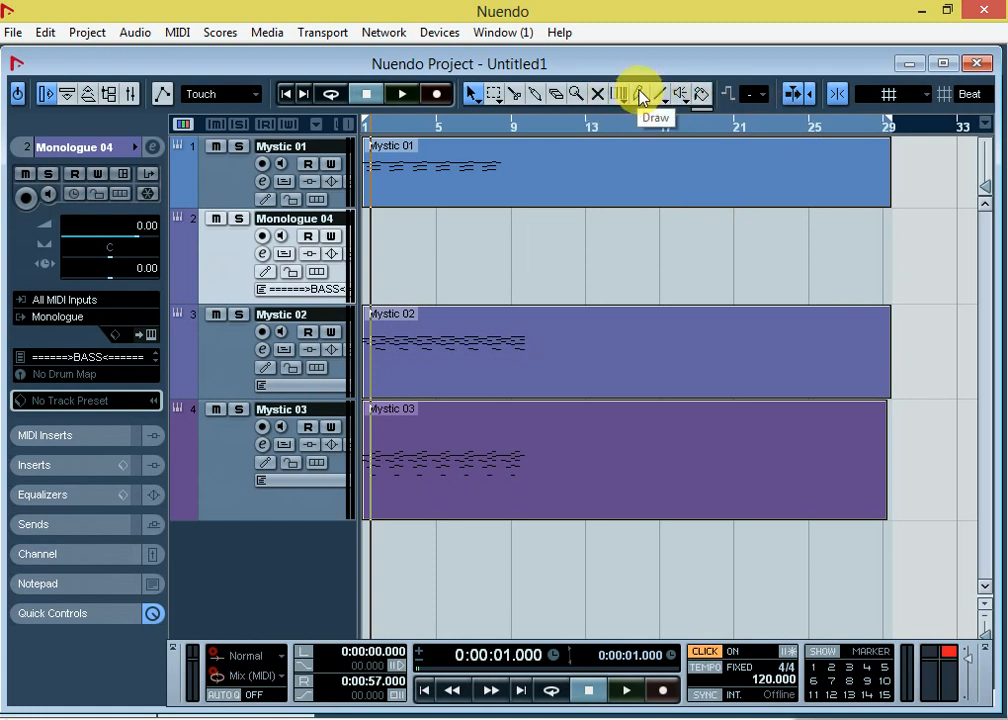
- Draw a MIDI part on Monologue 04 from beat 2 of bar 1 to about bar 29 and open it in the Key Editor
left_click(640, 95)
mouse_move(376, 248)
left_mouse_down()
mouse_move(551, 288)
mouse_move(895, 300)
left_mouse_up()
left_click(474, 91)
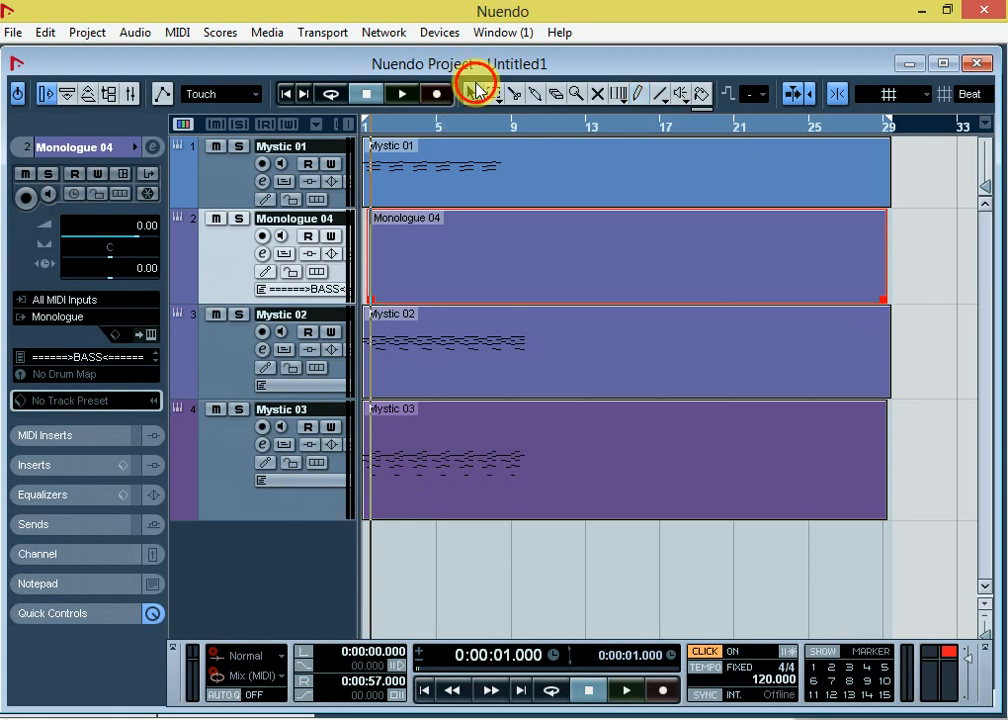
double_click(487, 233)
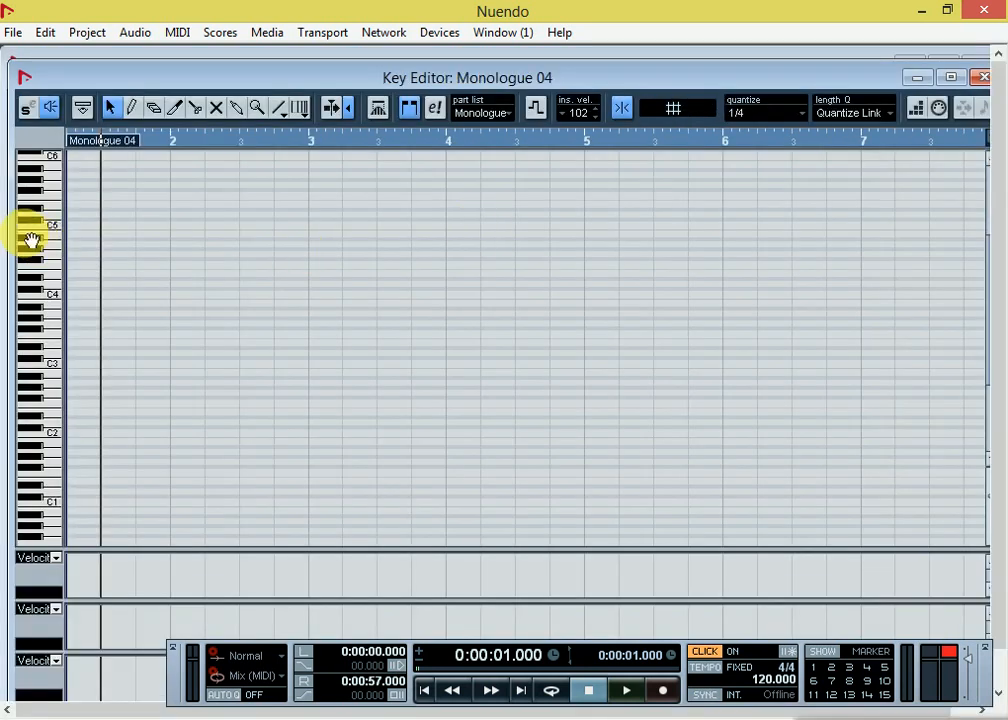
- Draw quarter notes D4 and F3 on beat two of bar 1, and G4, D#4 and G#3 on beat three
left_click(48, 242)
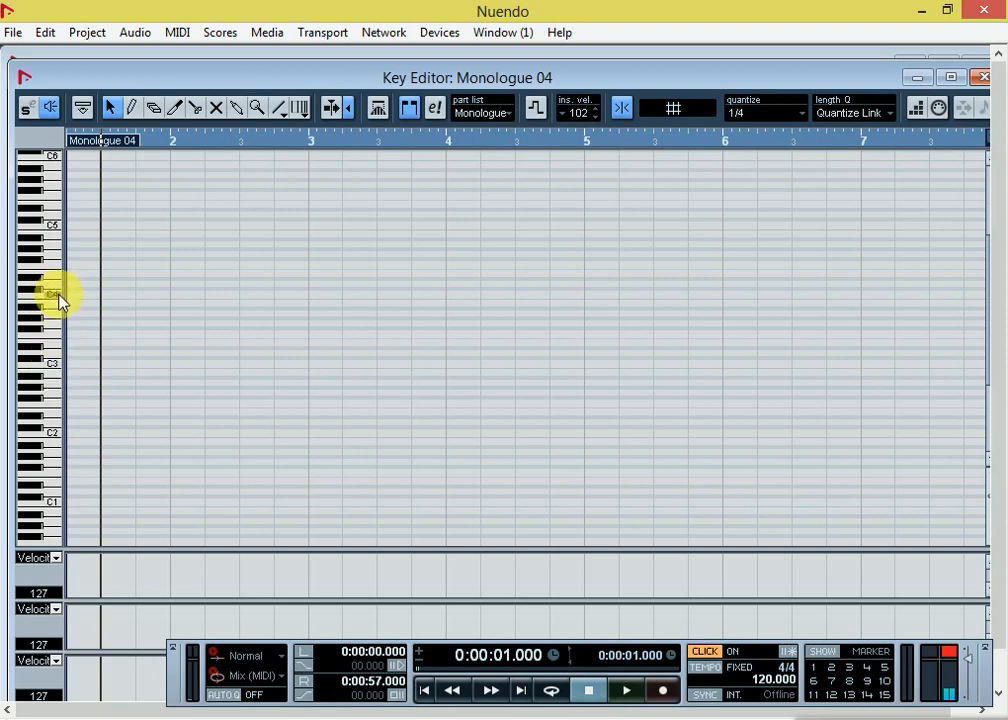
left_click(134, 107)
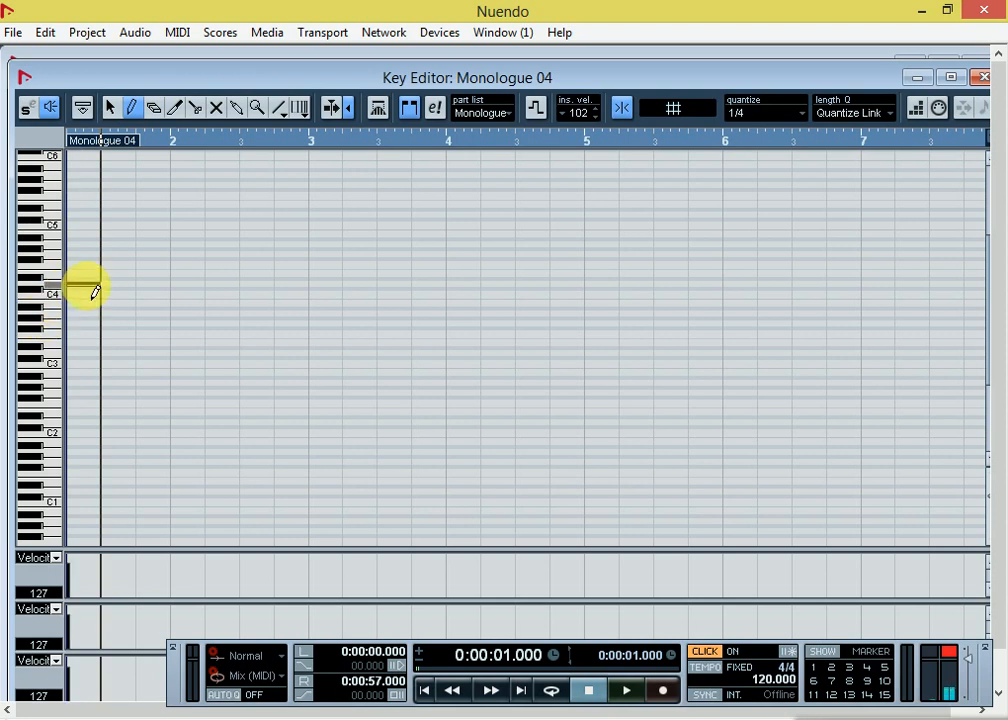
left_click(86, 334)
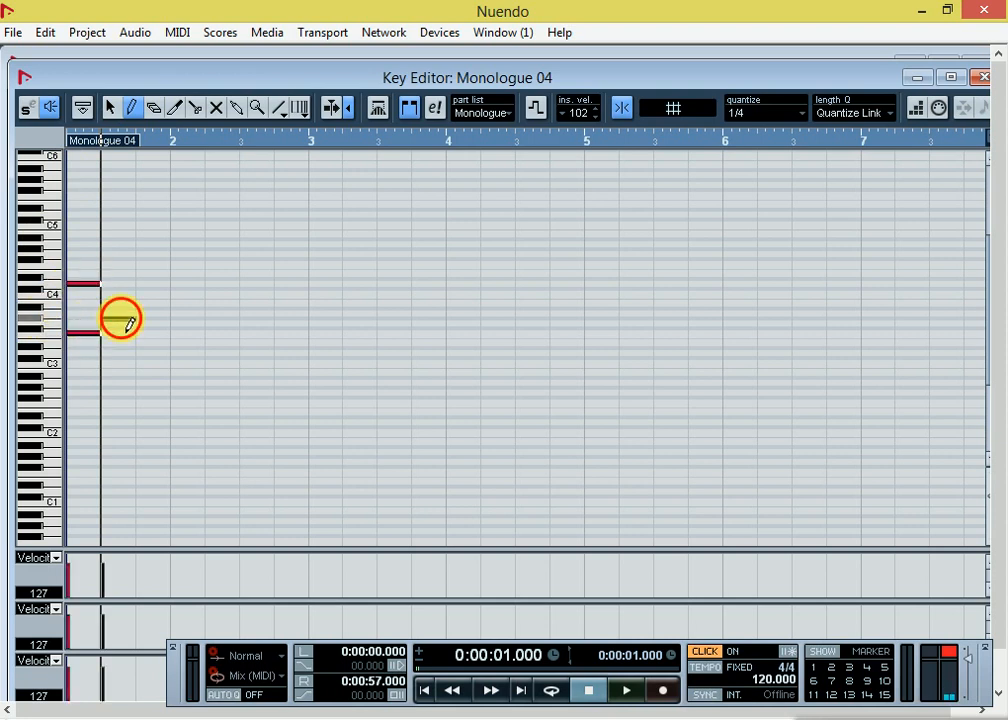
left_click(119, 318)
left_click(118, 254)
- Draw F#4, E4, C4, G#3 and B2 on beat four of bar 1, and G#4 and G4 at the start of bar 2
left_click(152, 318)
left_click(152, 372)
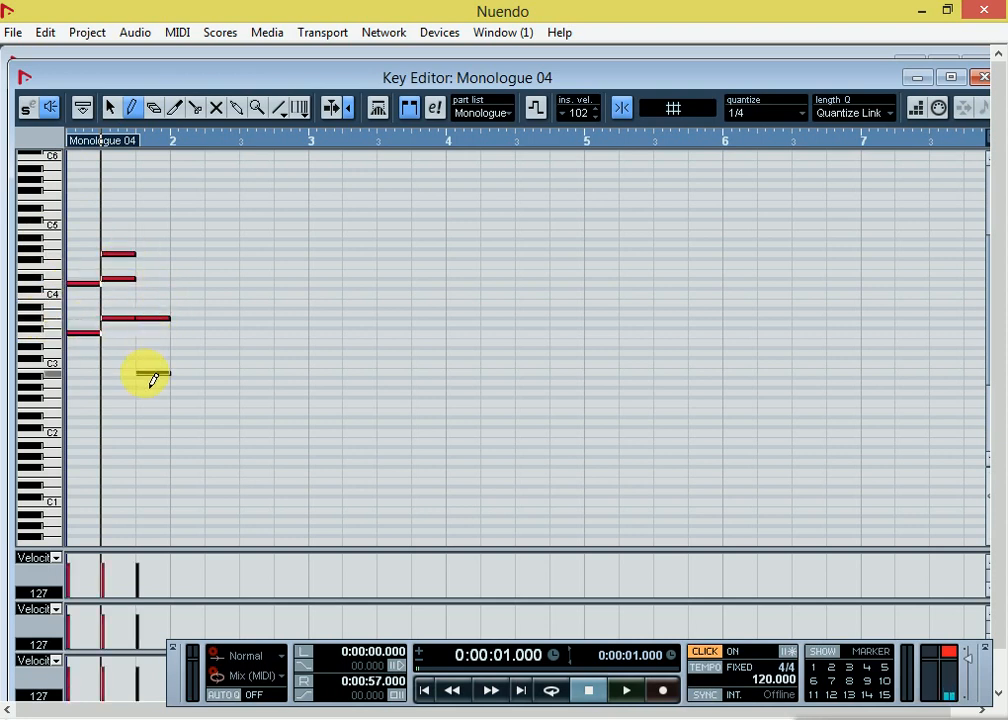
left_click(152, 293)
left_click(156, 272)
left_click(178, 251)
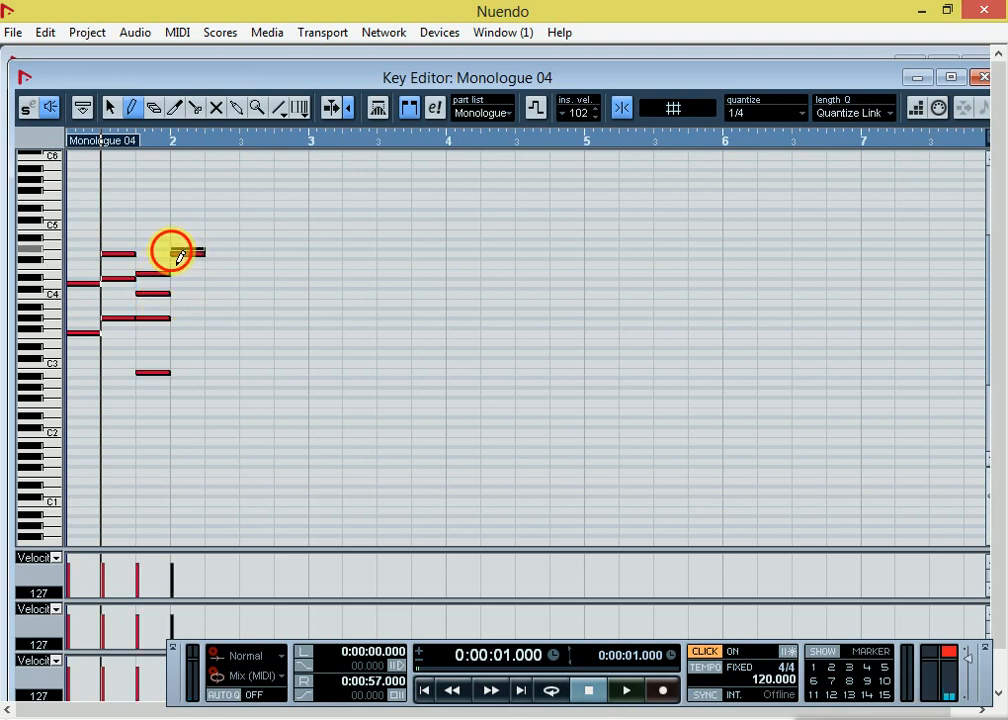
left_click(150, 259)
- Add D4, C#4, G3 and D#3 to the chord at the start of bar 2
left_click(200, 290)
left_click(177, 324)
left_click(184, 348)
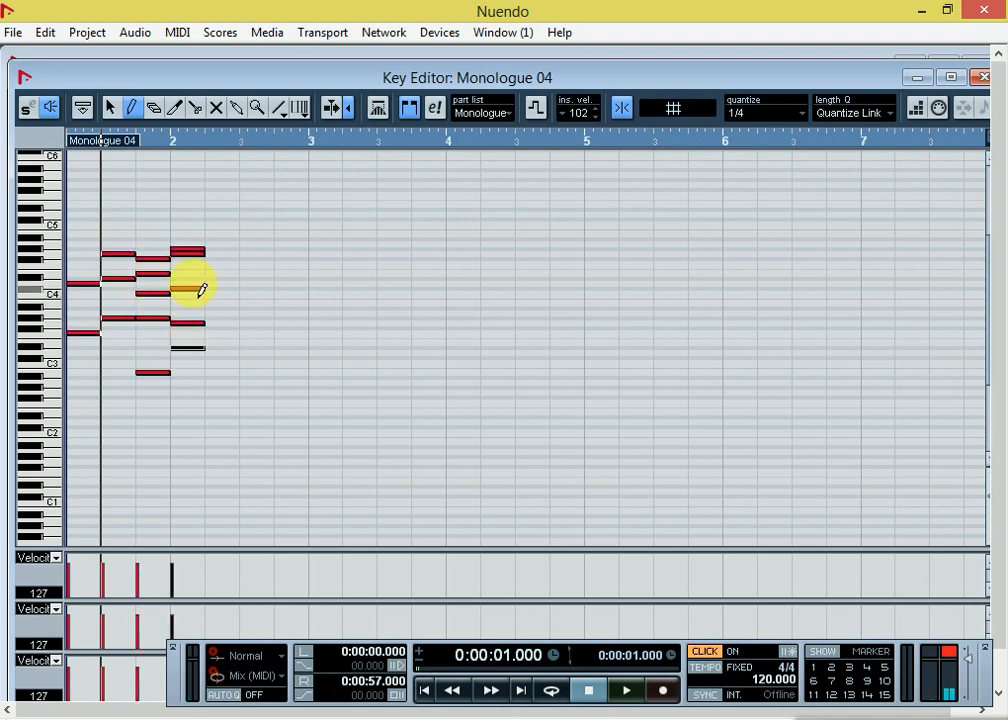
left_click(194, 284)
- Select all notes of the Monologue 04 pattern and duplicate them six times in succession
left_click(111, 106)
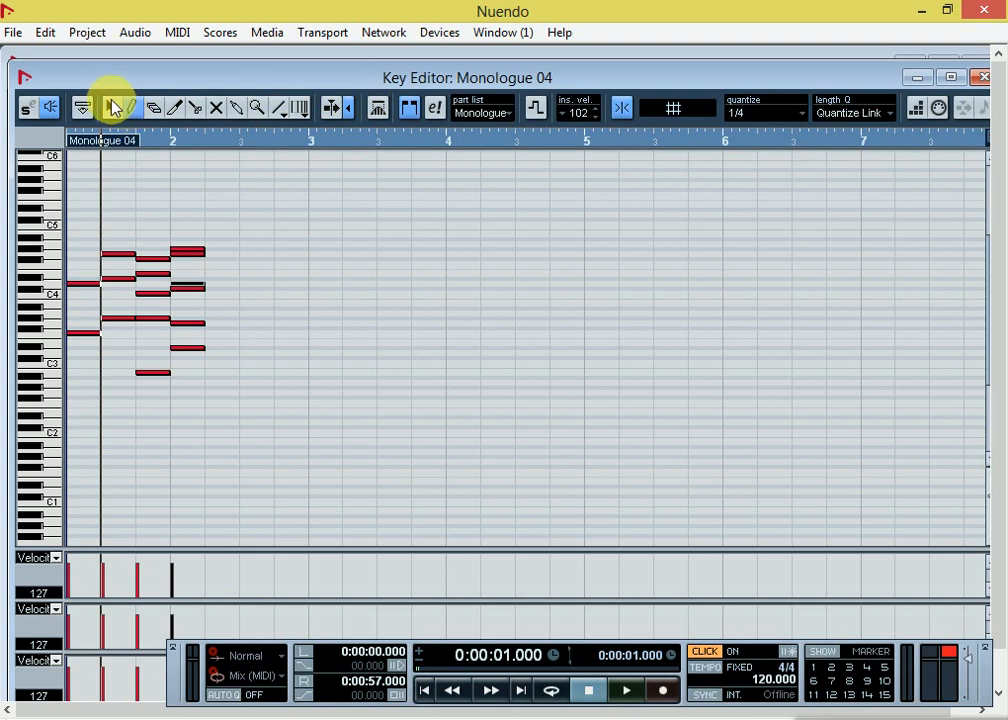
mouse_move(285, 205)
left_mouse_down()
mouse_move(72, 410)
mouse_move(84, 406)
left_mouse_up()
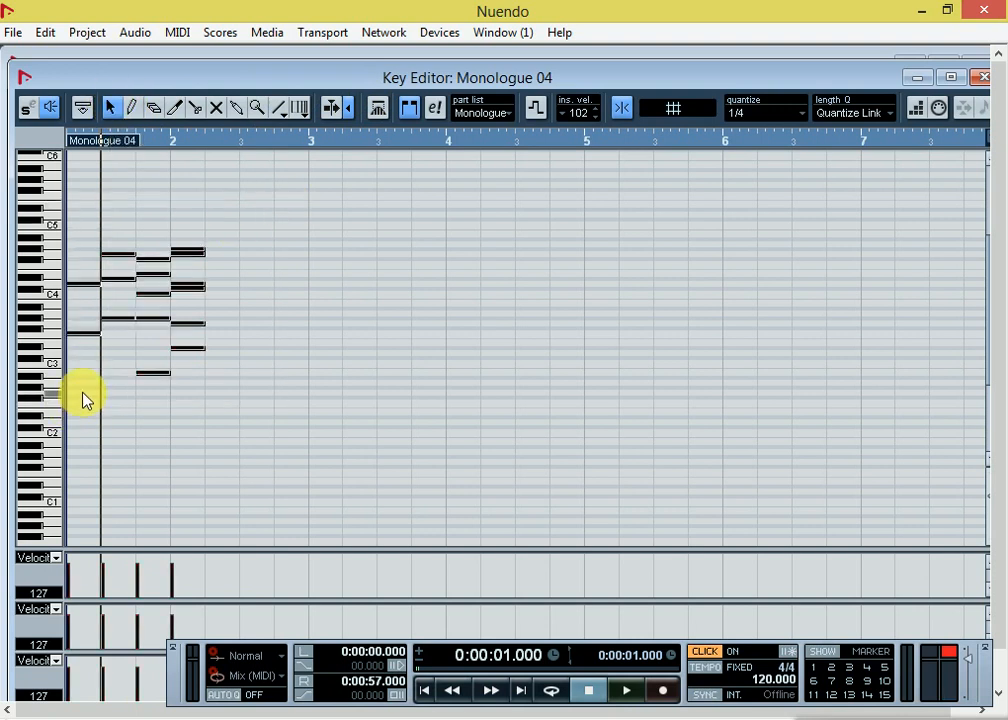
key("ctrl+d")
key("ctrl+d")
key("ctrl+d")
key("ctrl+d")
key("ctrl+d")
key("ctrl+d")
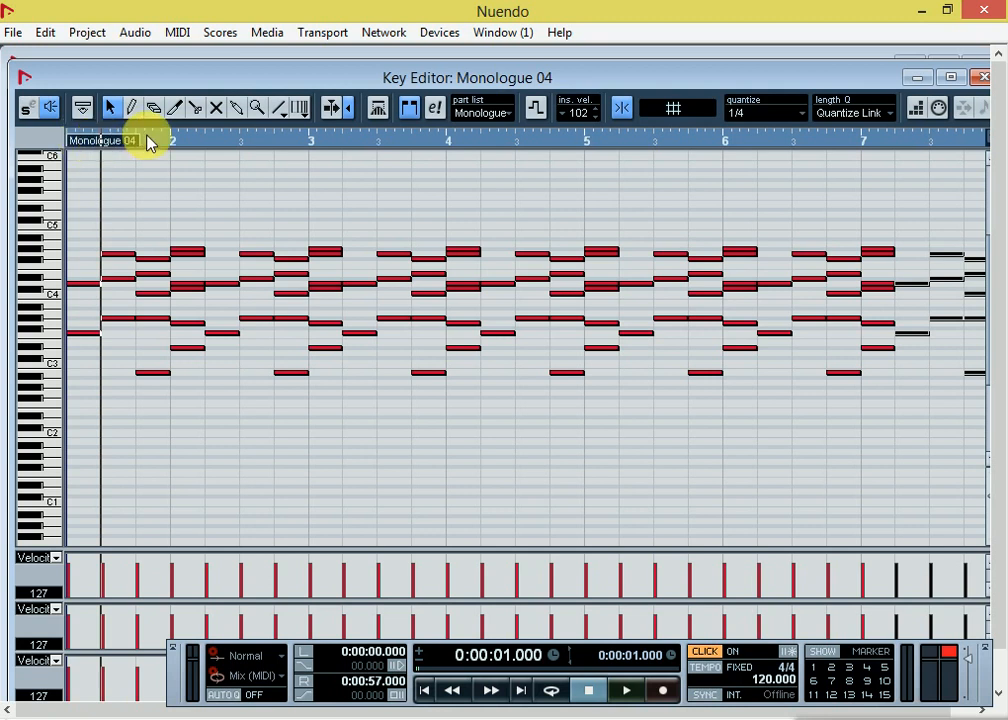
- Play the Monologue 04 pattern from beat 3 of bar 1, close the Key Editor and stop playback
key("space")
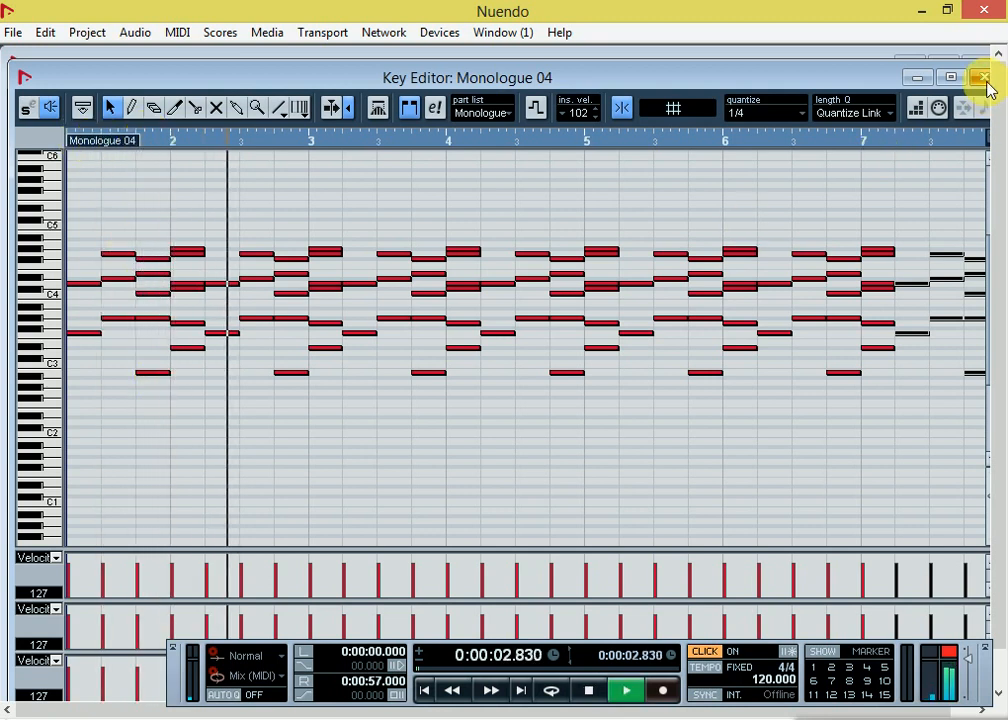
left_click(982, 77)
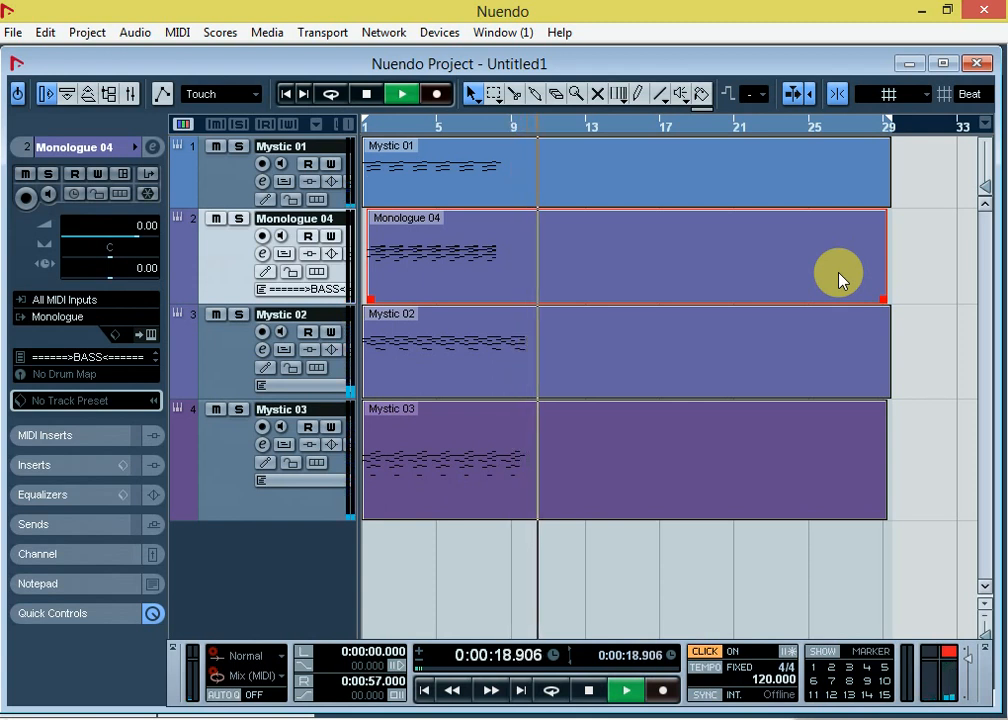
key("space")
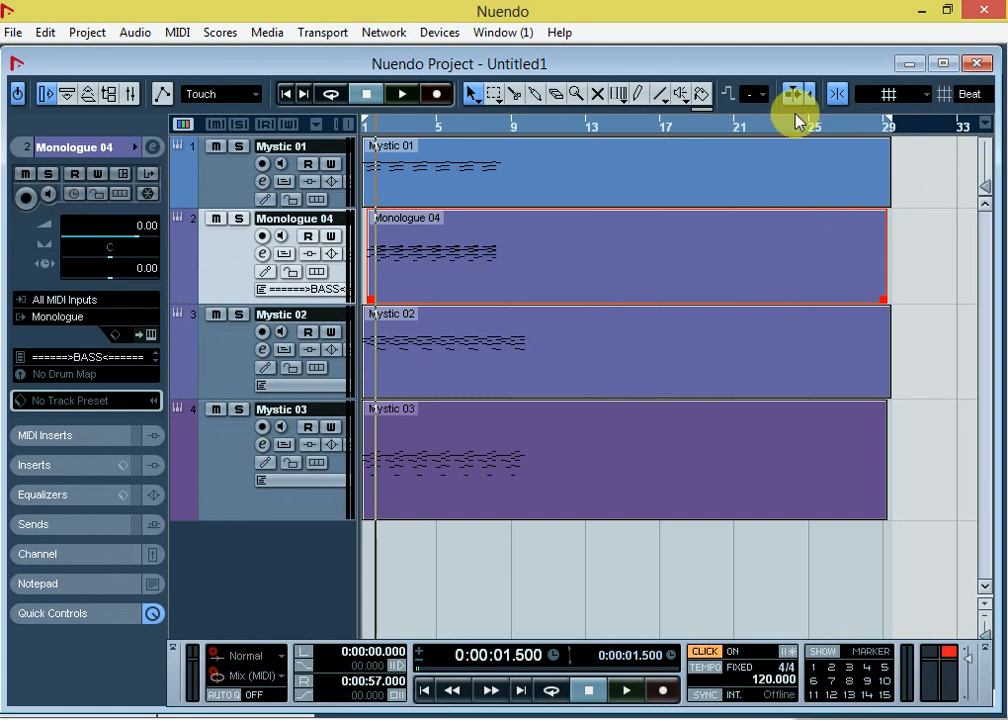
- Maximise the project window, play the four tracks from beat 4 of bar 1, stop playback and minimise the program
double_click(738, 62)
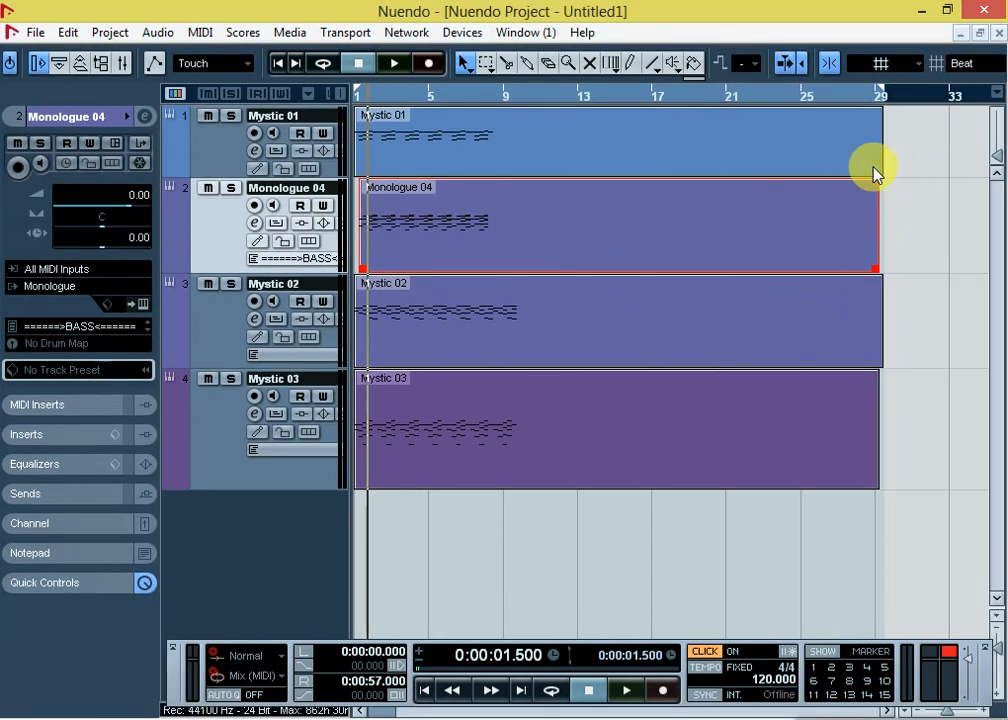
key("space")
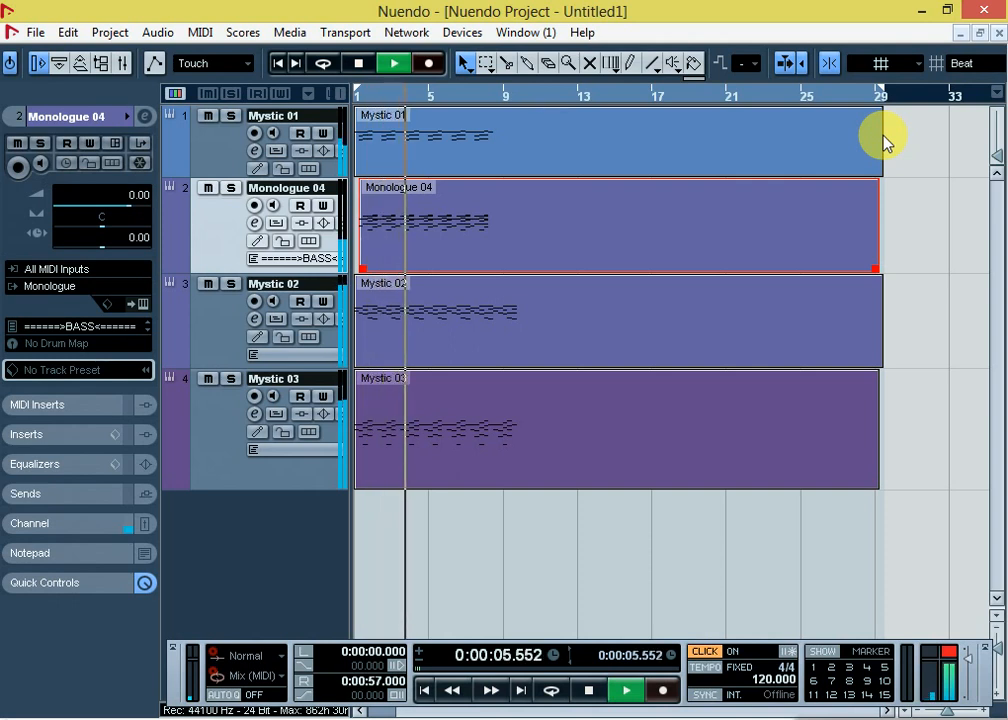
key("space")
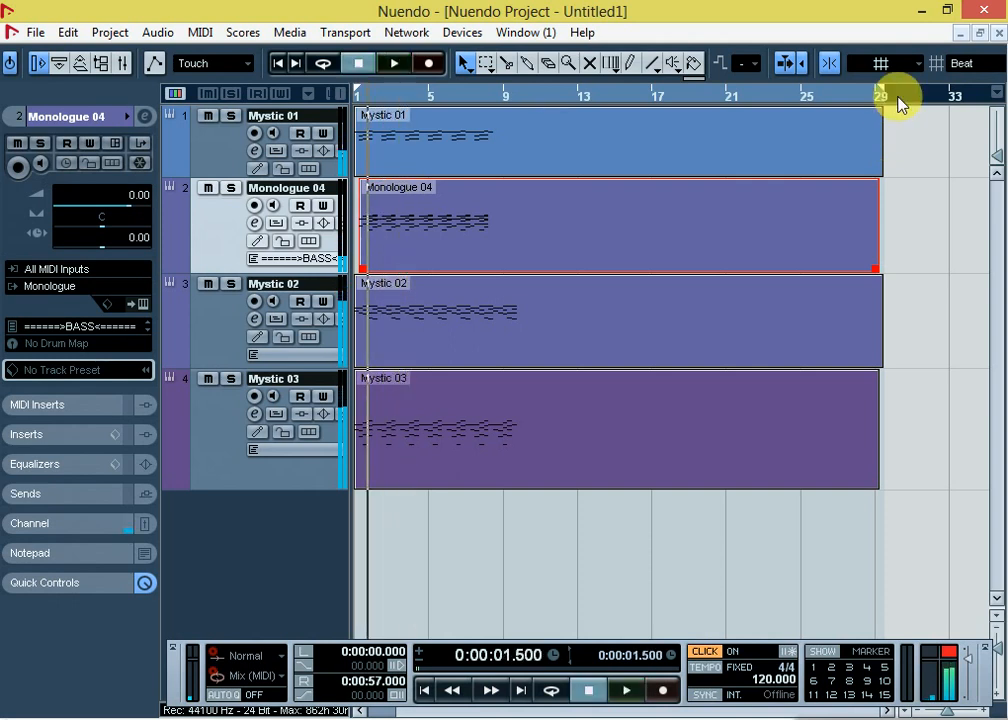
left_click(917, 15)
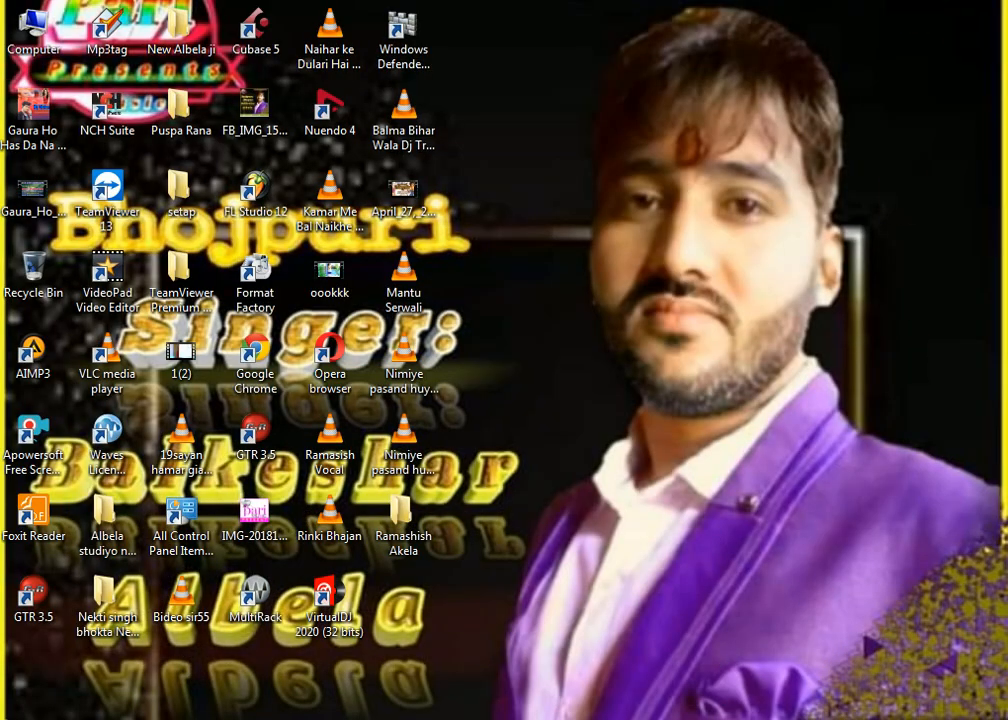